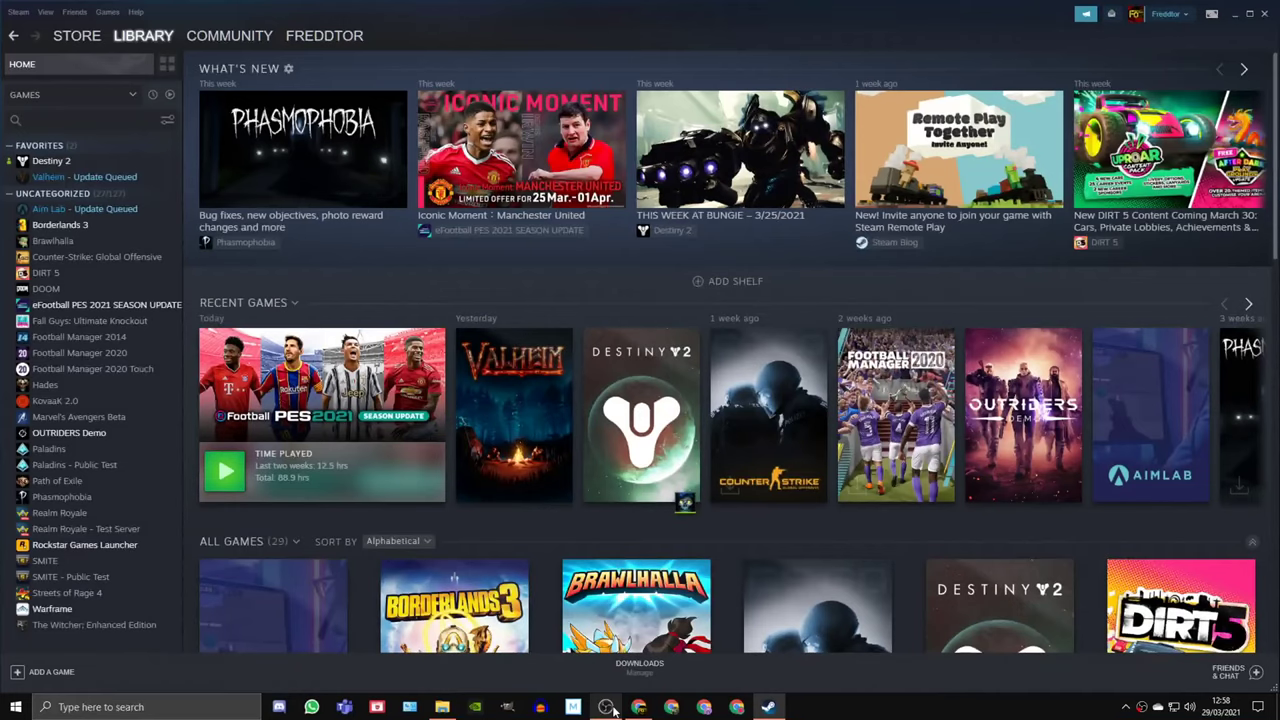
Open the In-Game page of Steam's settings, and open the settings in GeForce Experience.
left_click(17, 12)
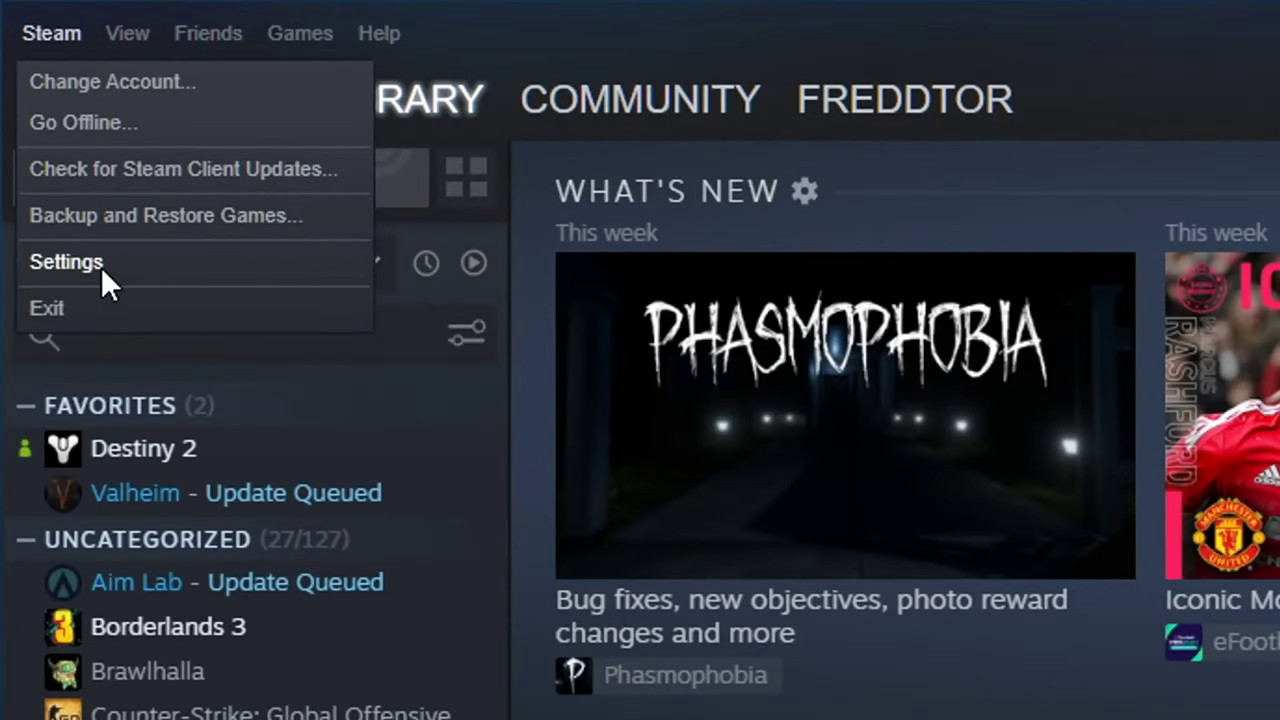
left_click(101, 264)
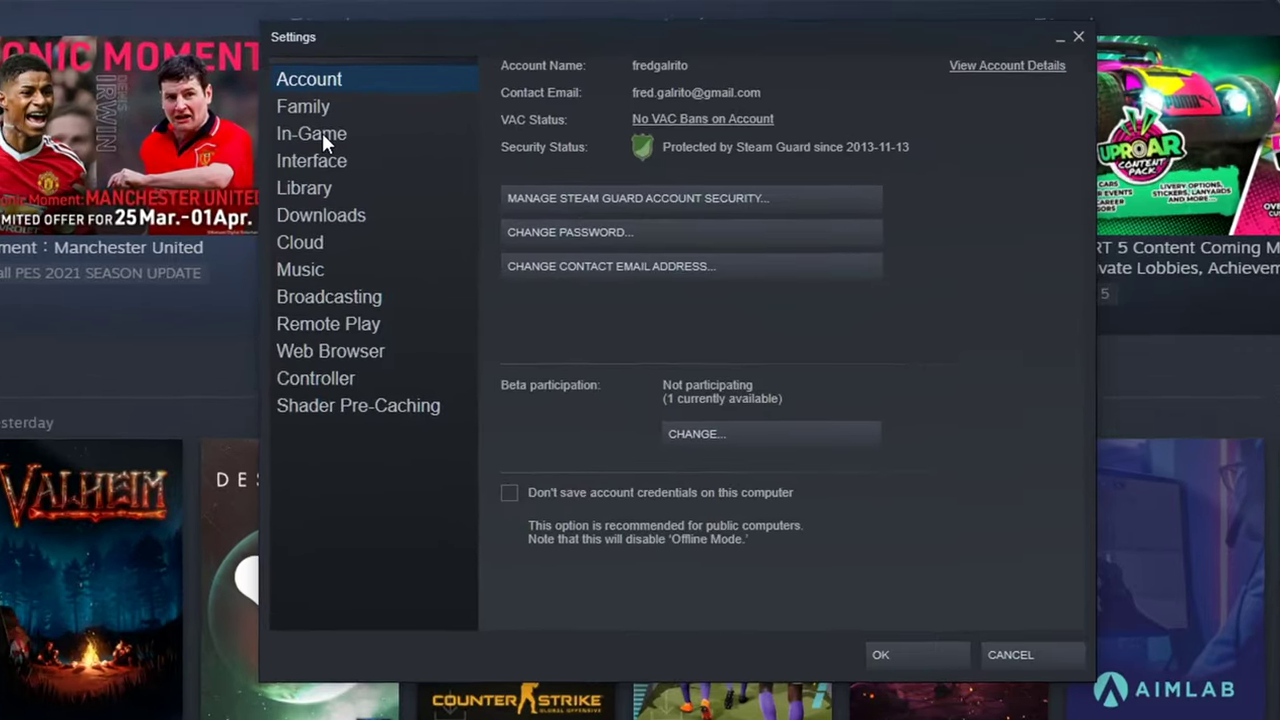
left_click(453, 143)
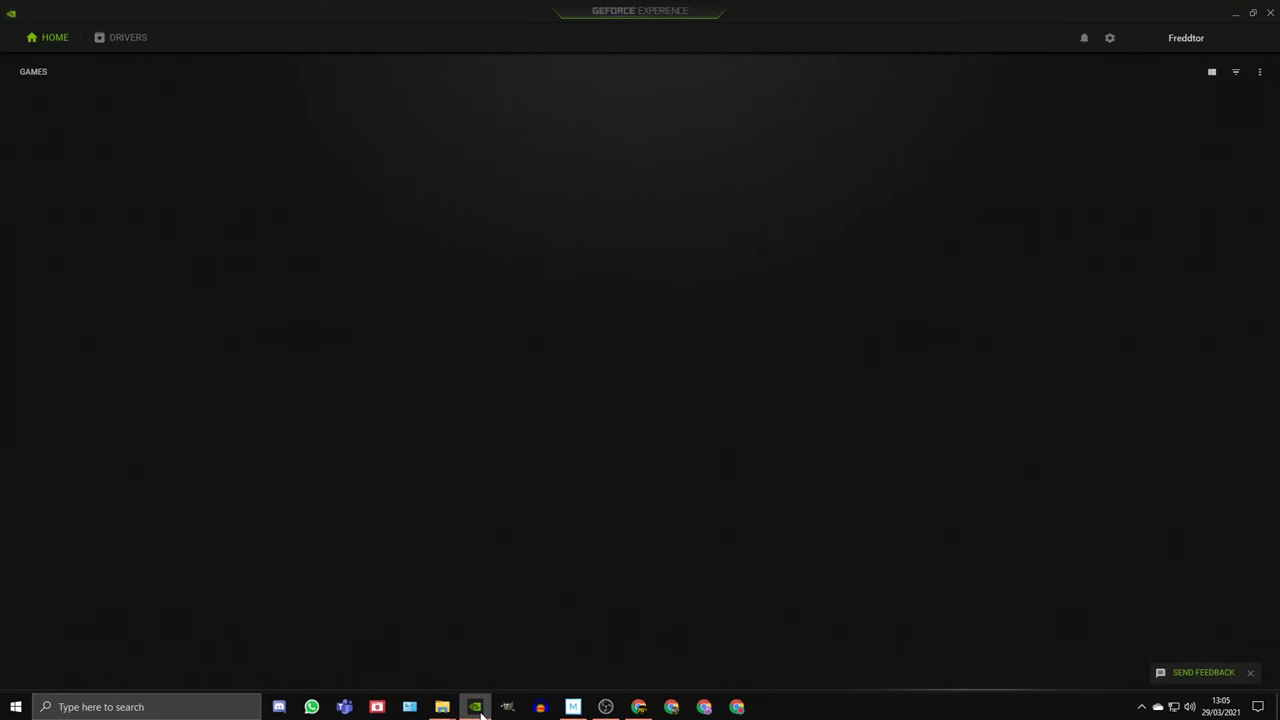
left_click(1112, 40)
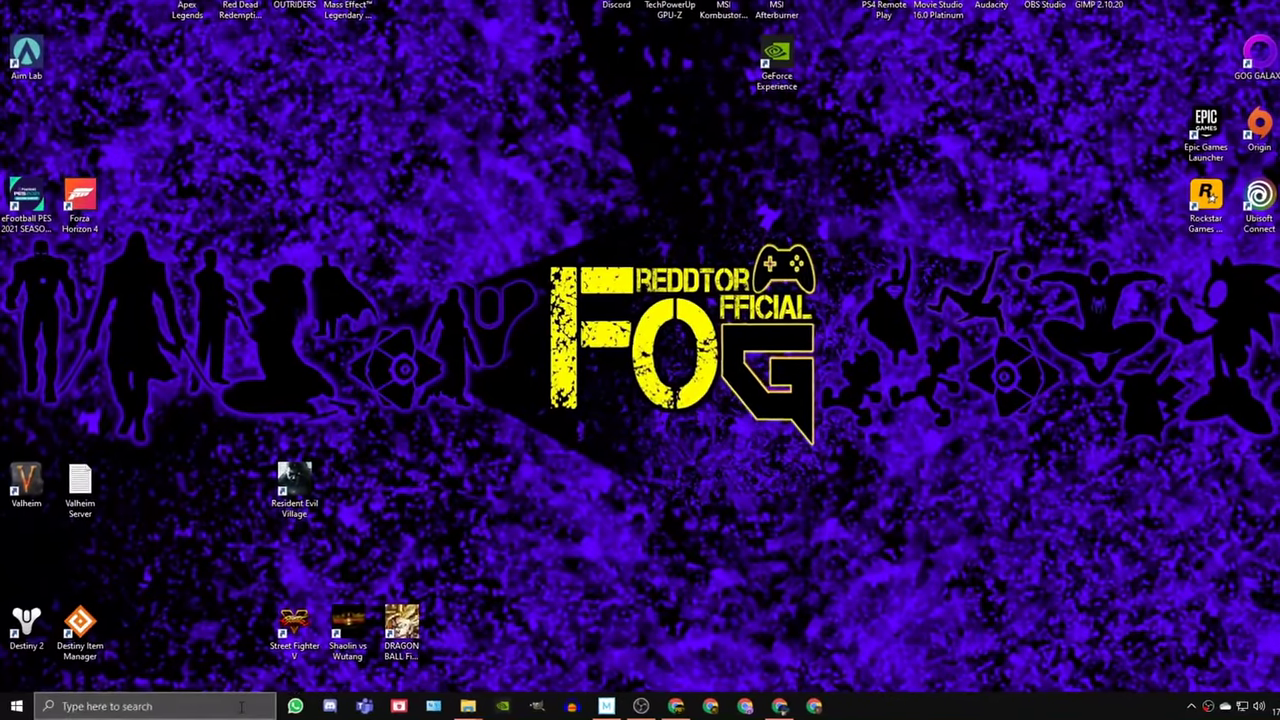
Search Windows for "game mo" and open the Game Mode settings.
left_click(250, 703)
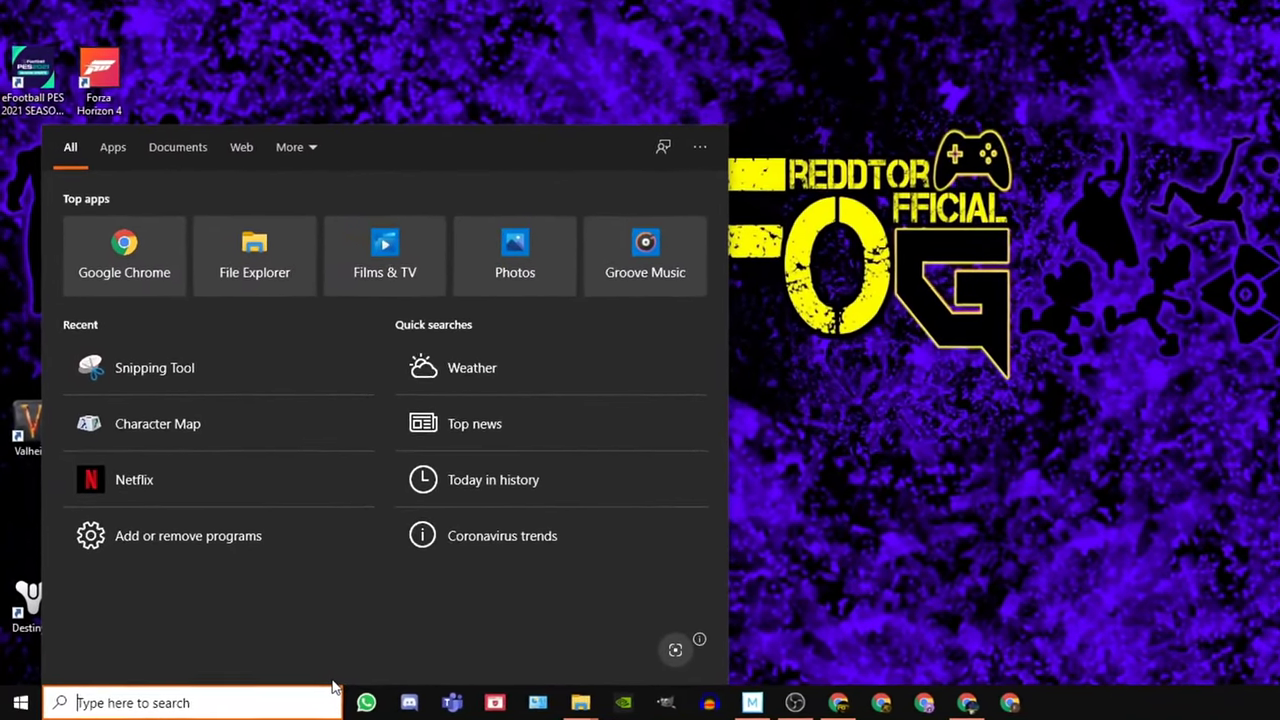
type("ga")
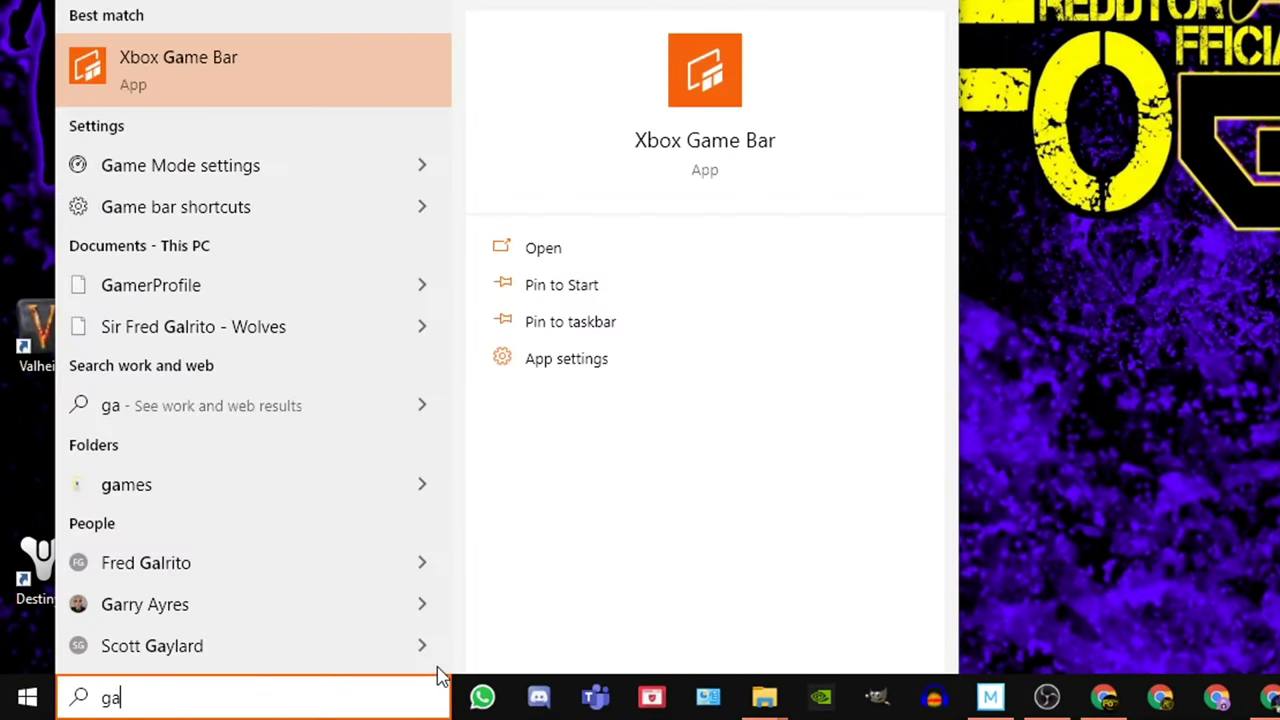
type("me mo")
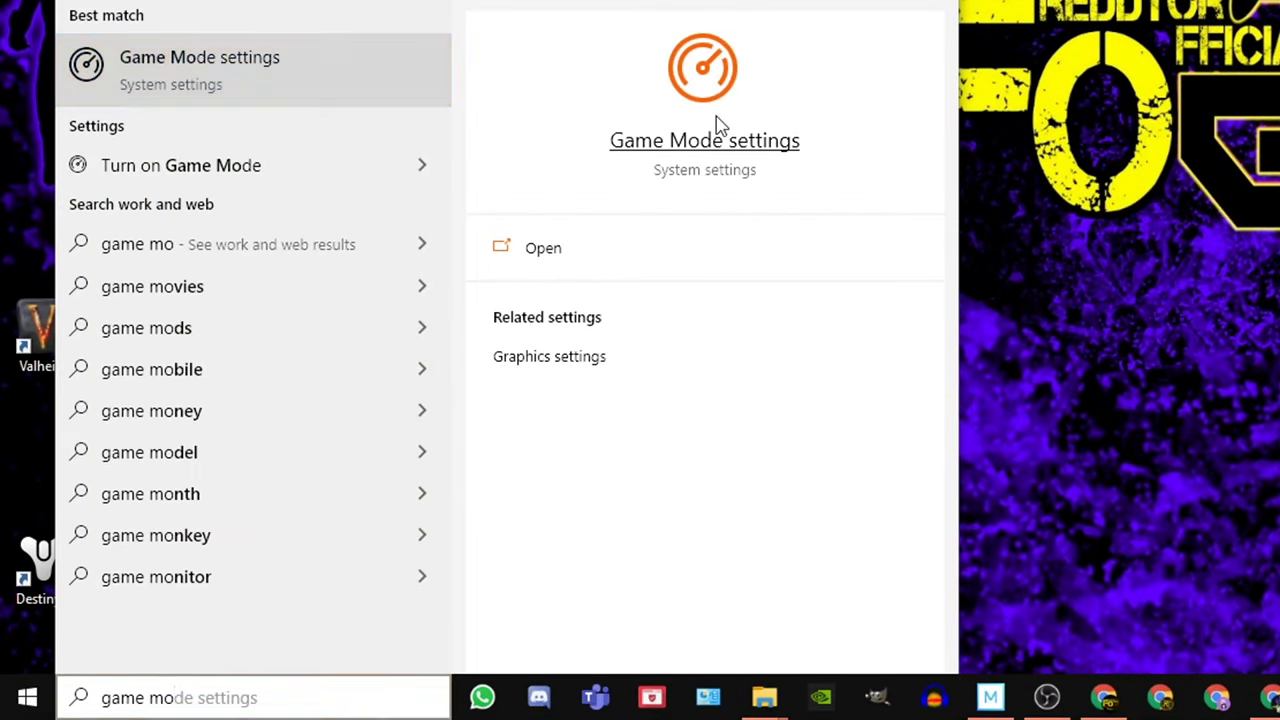
left_click(714, 128)
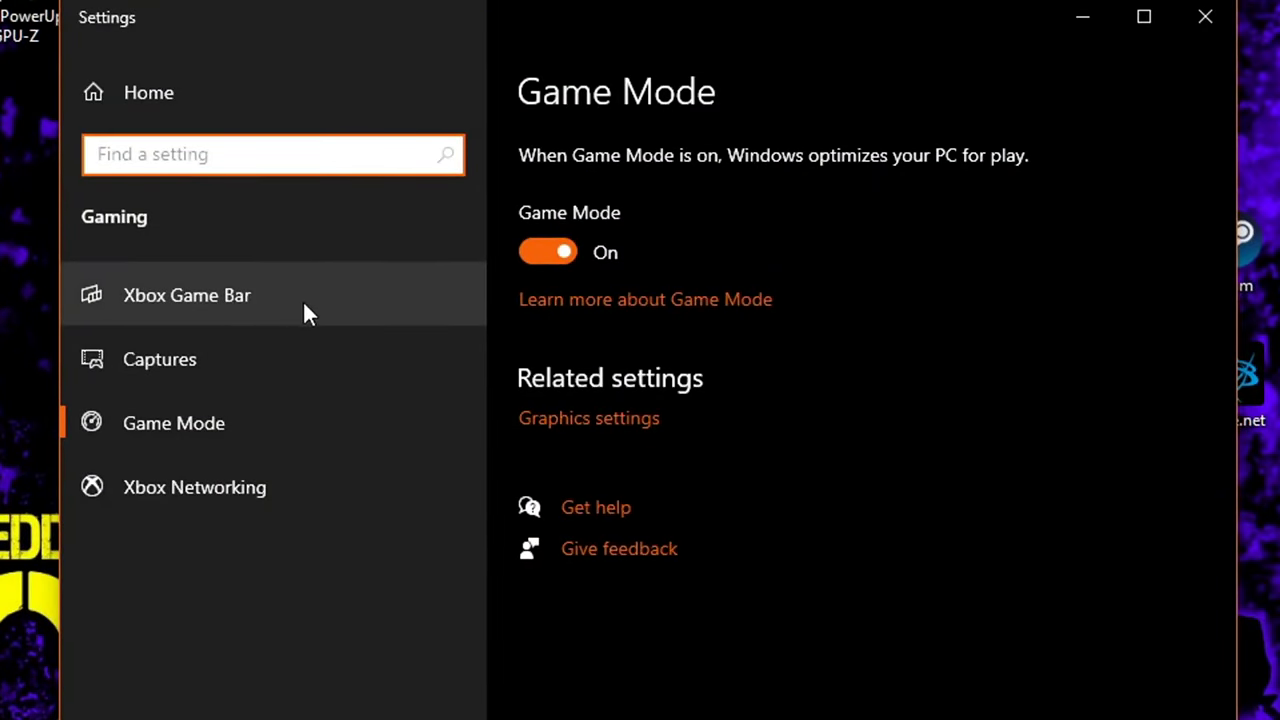
Check the Xbox Game Bar switch and the background recording options on the Captures page.
left_click(198, 298)
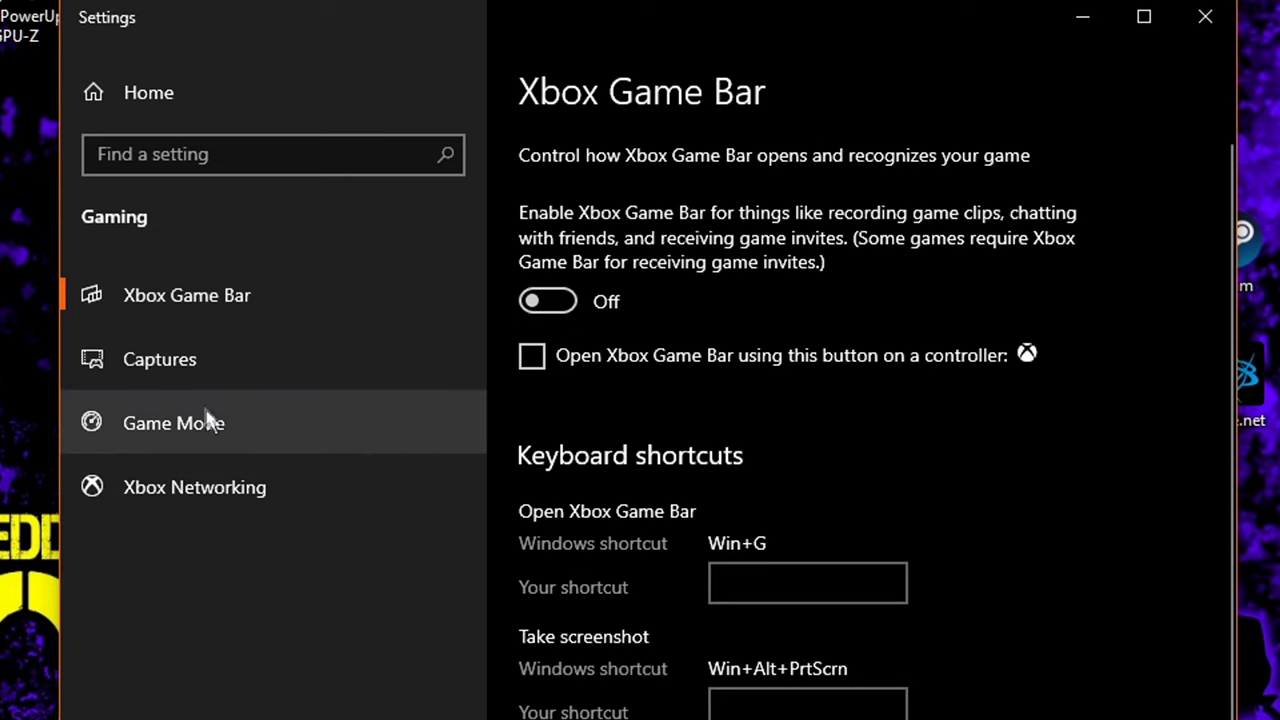
left_click(159, 358)
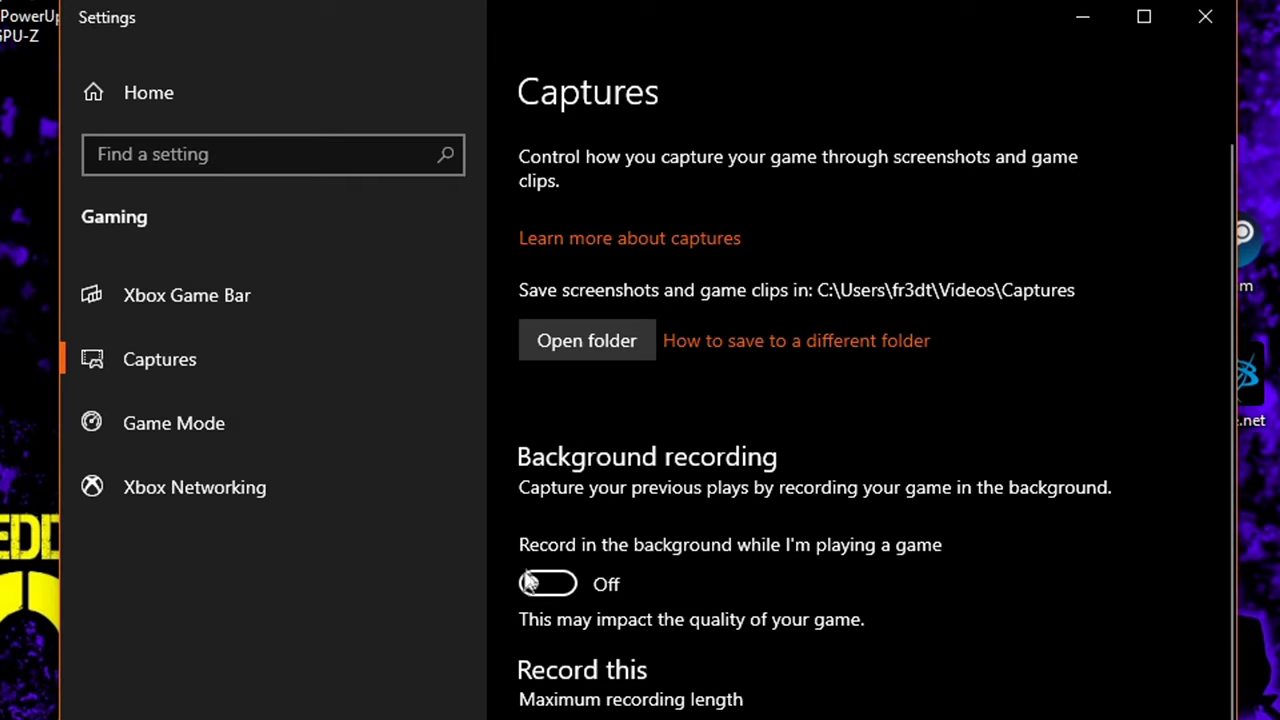
scroll(661, 583, "down", 5)
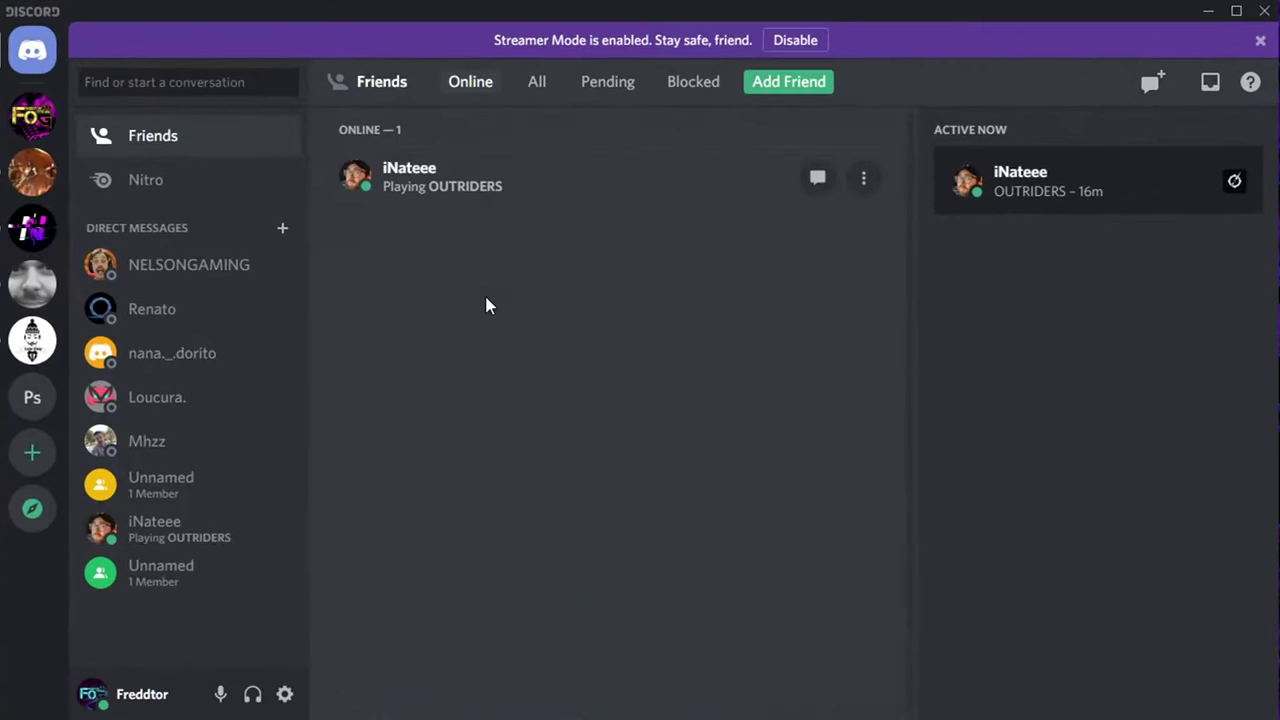
Switch to Discord, open its user settings and check the in-game overlay option.
left_click(285, 694)
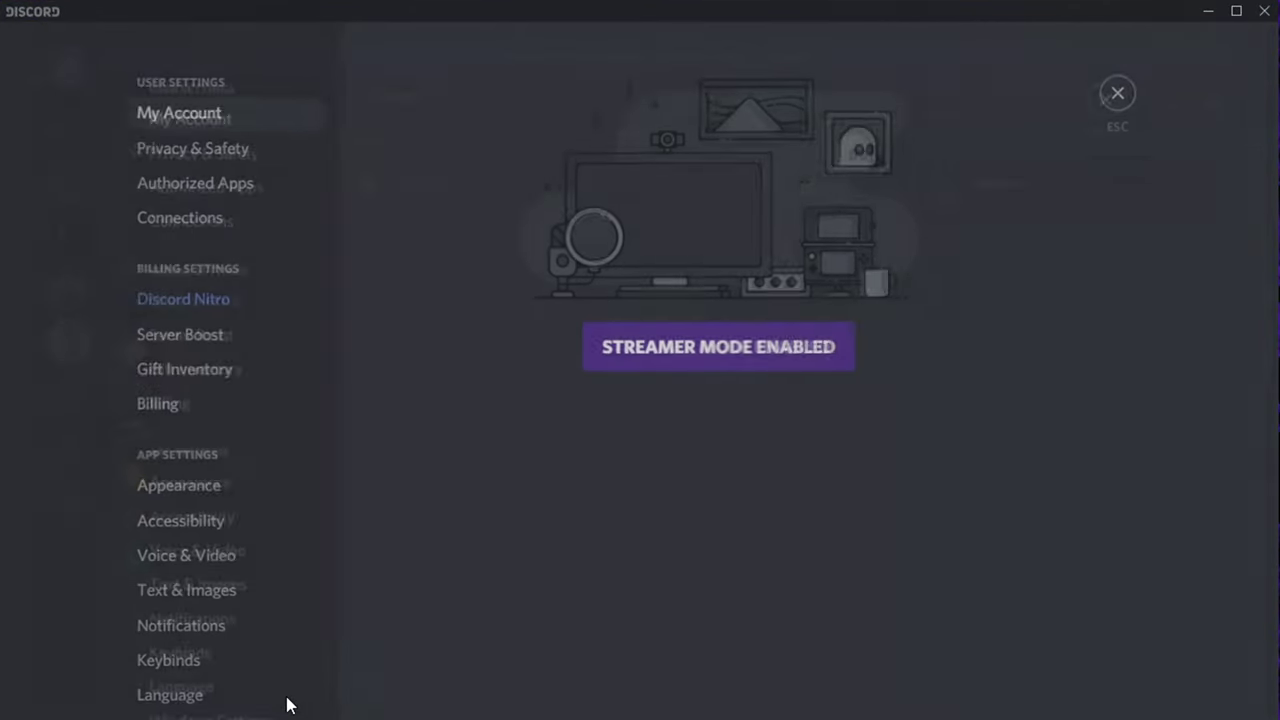
scroll(287, 505, "down", 5)
left_click(214, 390)
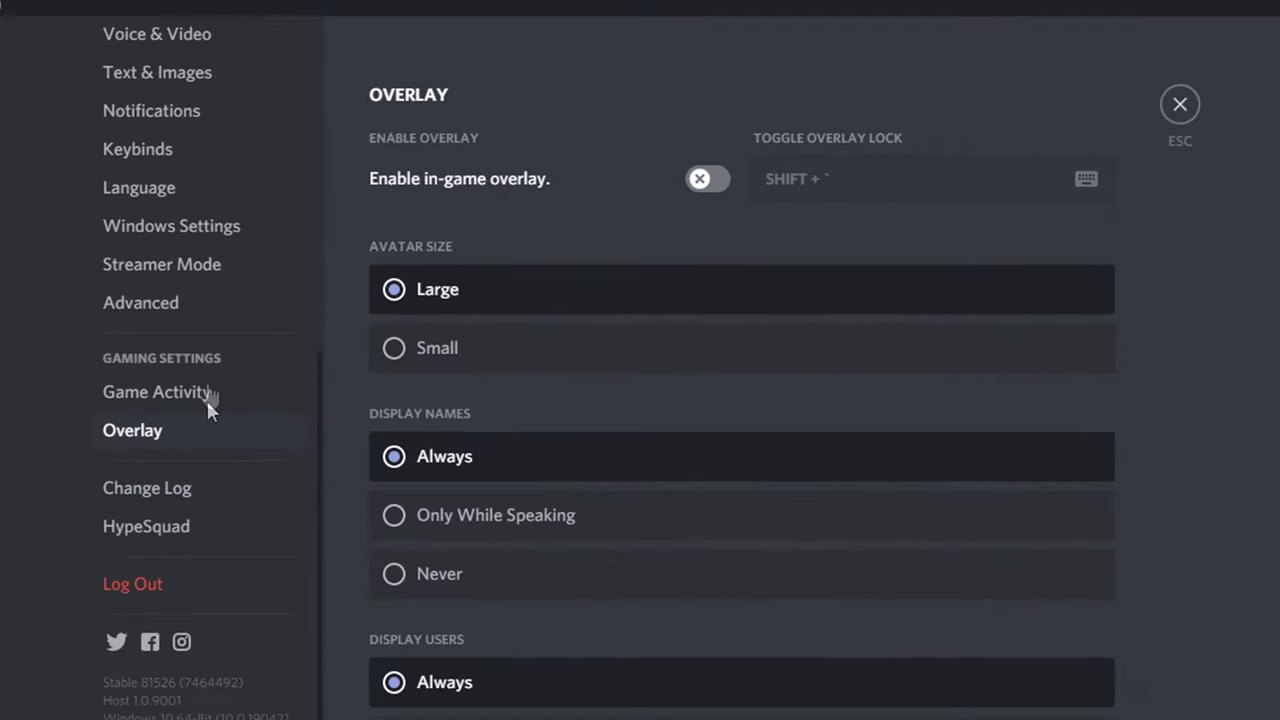
left_click(259, 285)
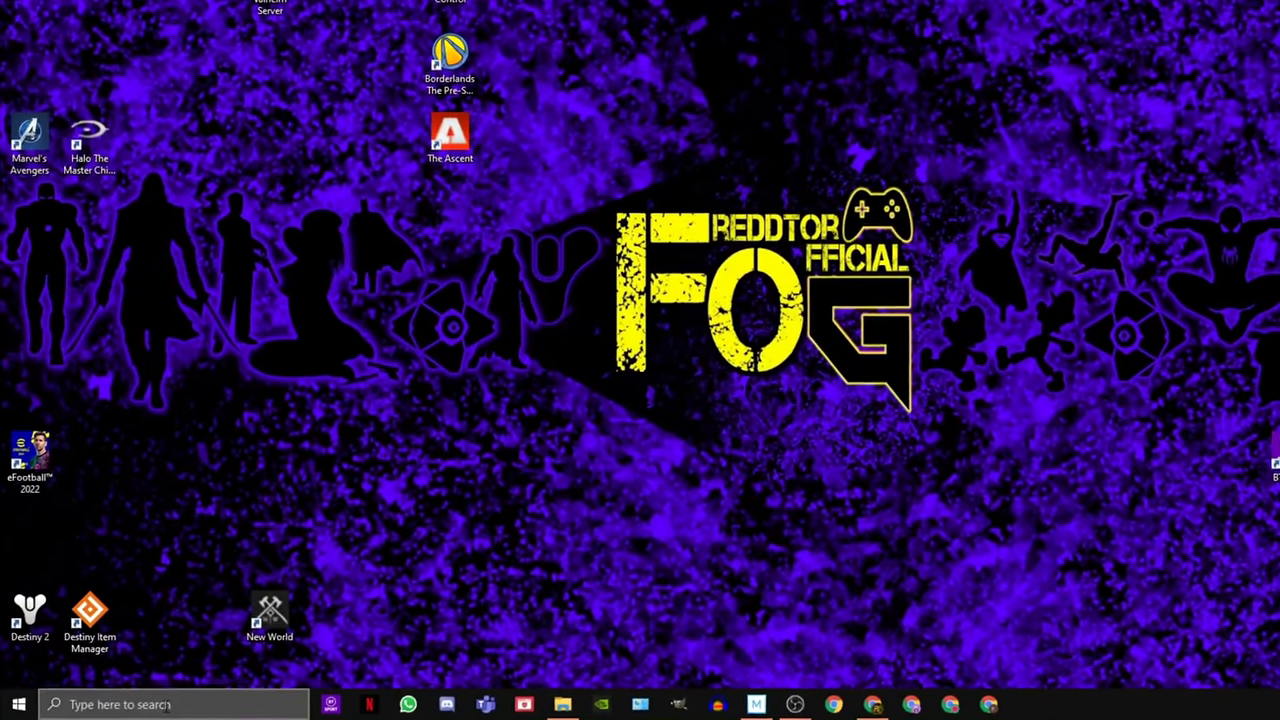
Search Windows for the Game Mode settings, open them and toggle Game Mode.
left_click(213, 708)
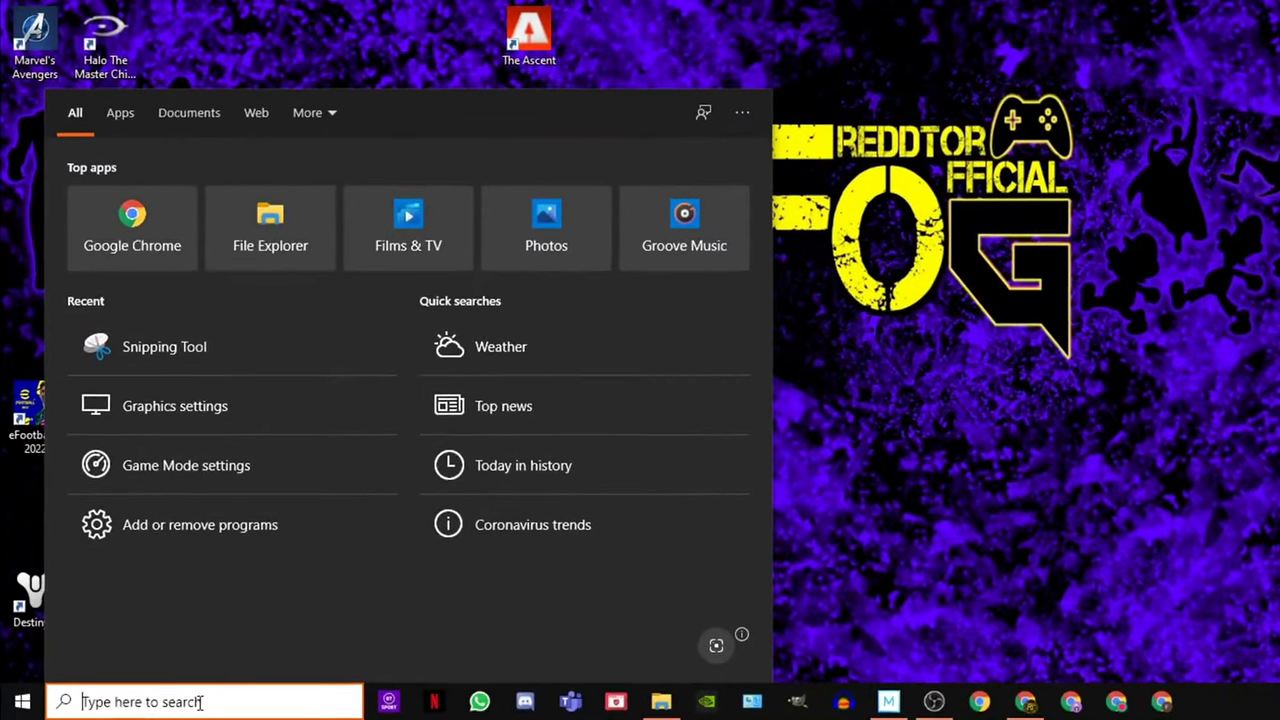
type("GAME M")
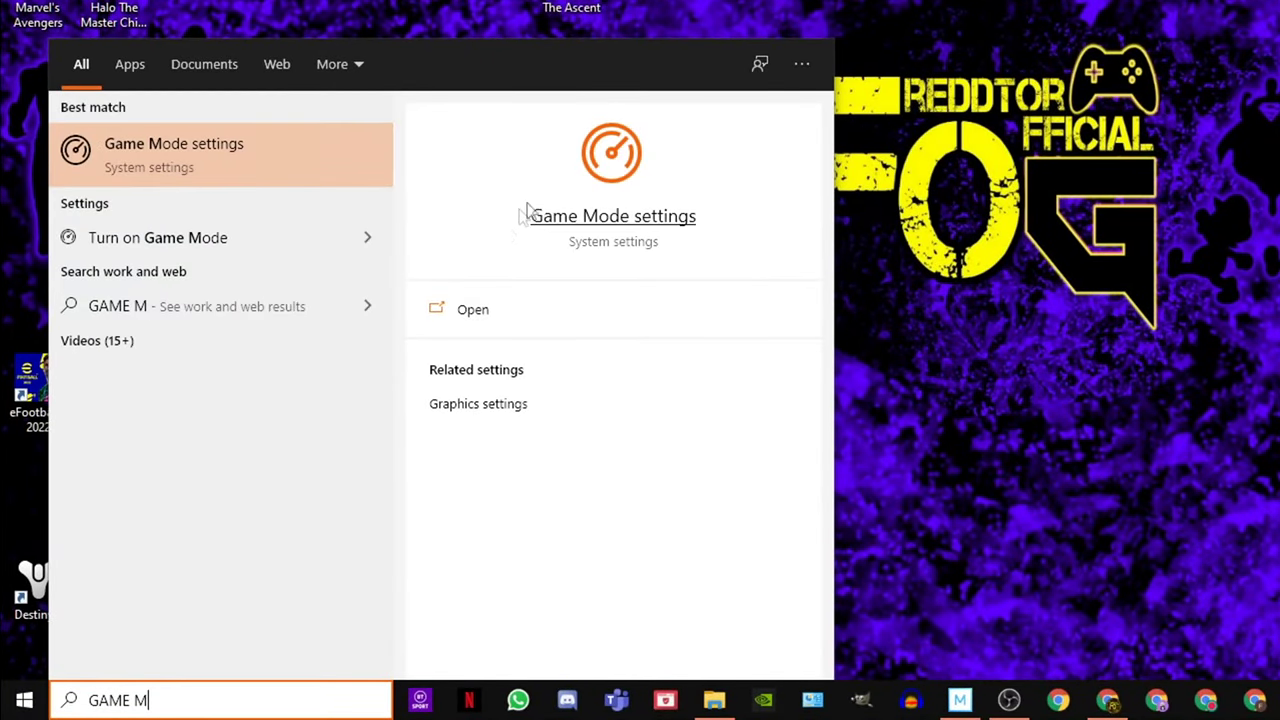
left_click(633, 224)
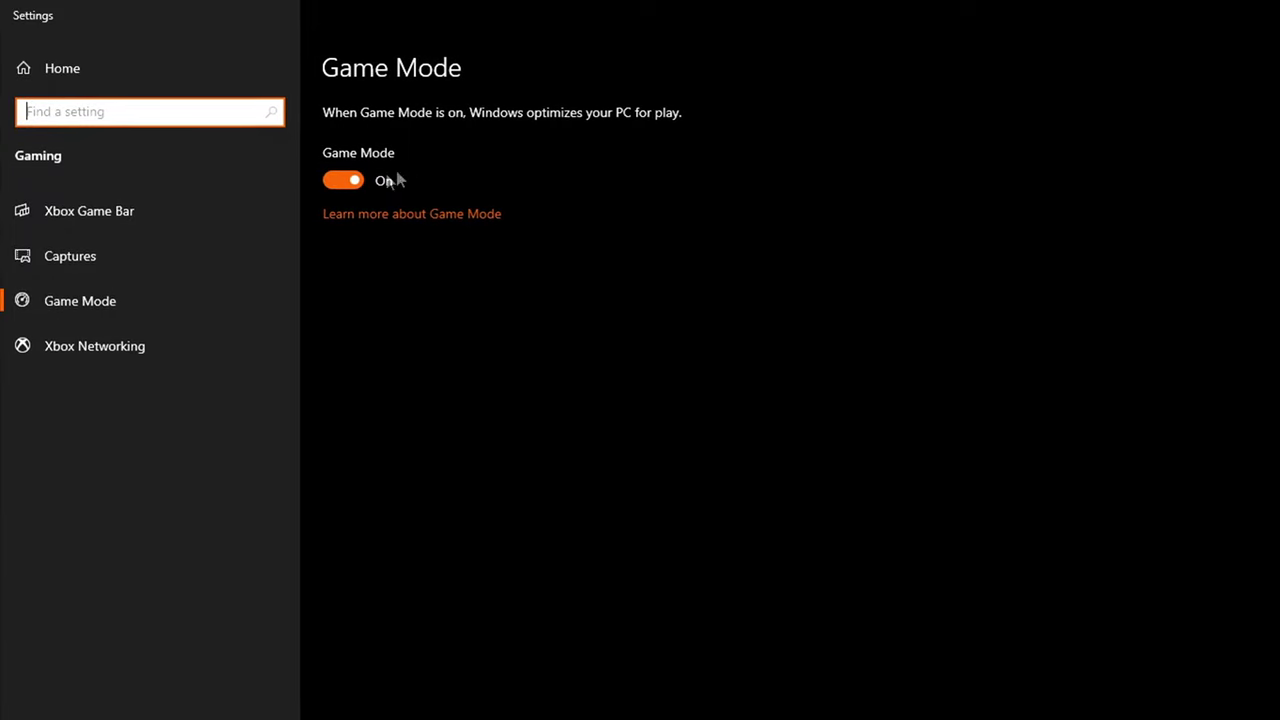
left_click(331, 185)
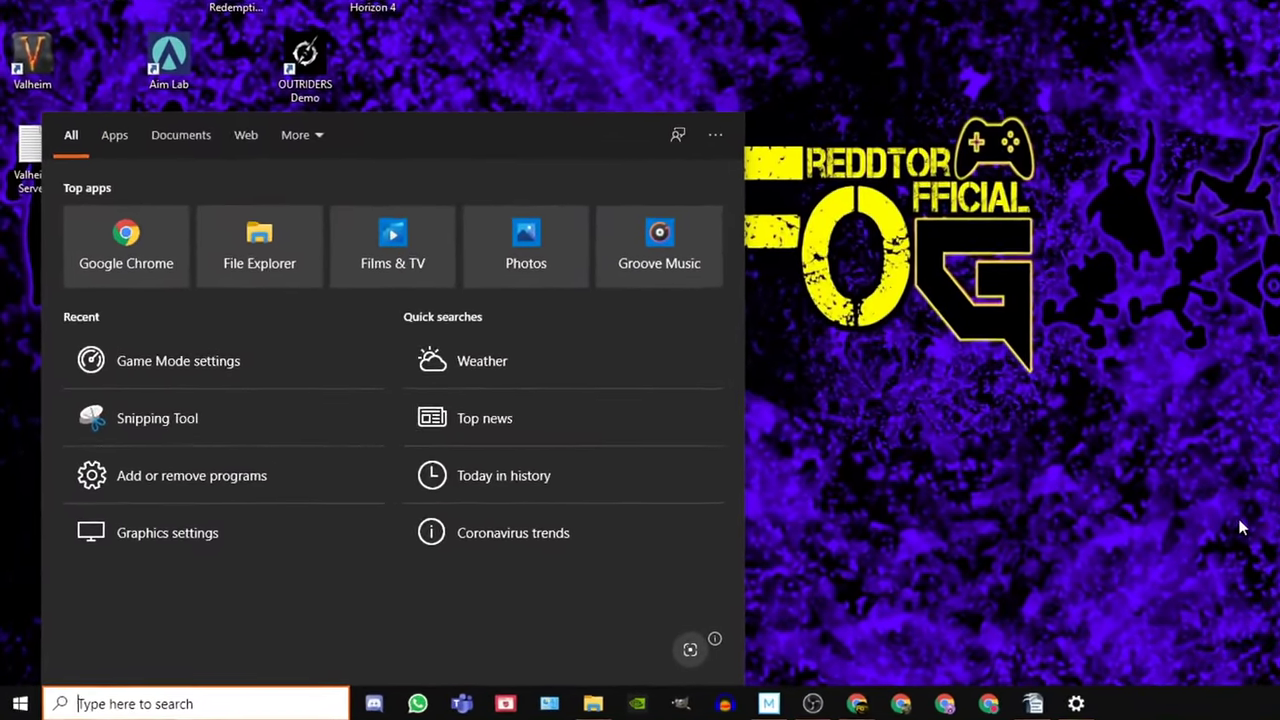
Search Windows for "GRAPHICS S" and open the Graphics settings.
type("GRAPHICS ")
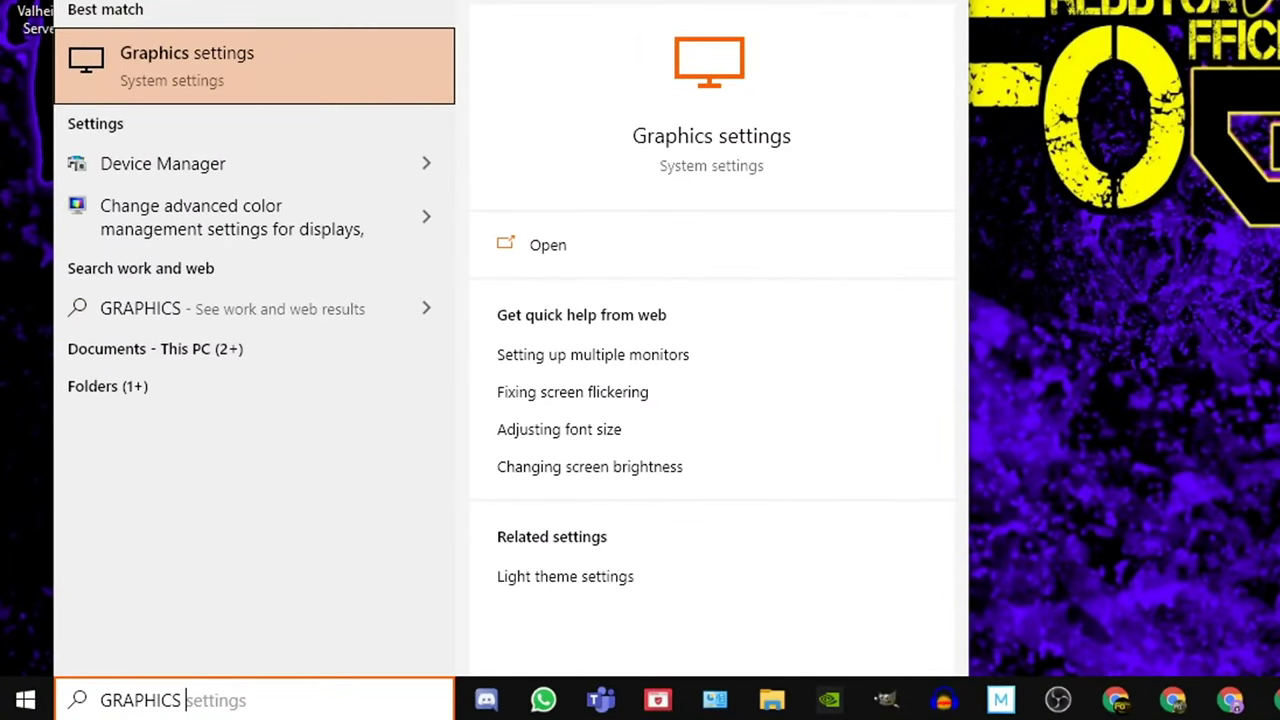
type("S")
left_click(722, 150)
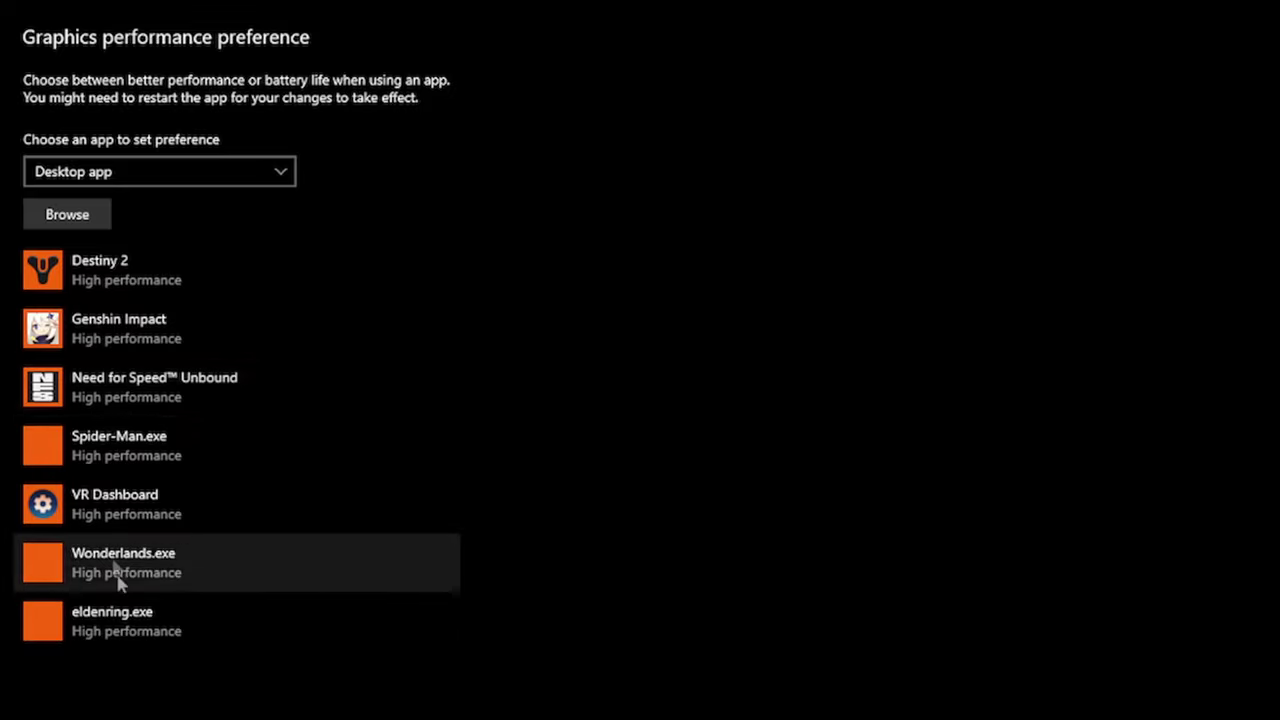
Add HogwartsLegacy from GAMES\steamapps\common\Hogwarts Legacy on GamesDrive (F:) to the desktop app list and set its graphics performance preference.
left_click(78, 219)
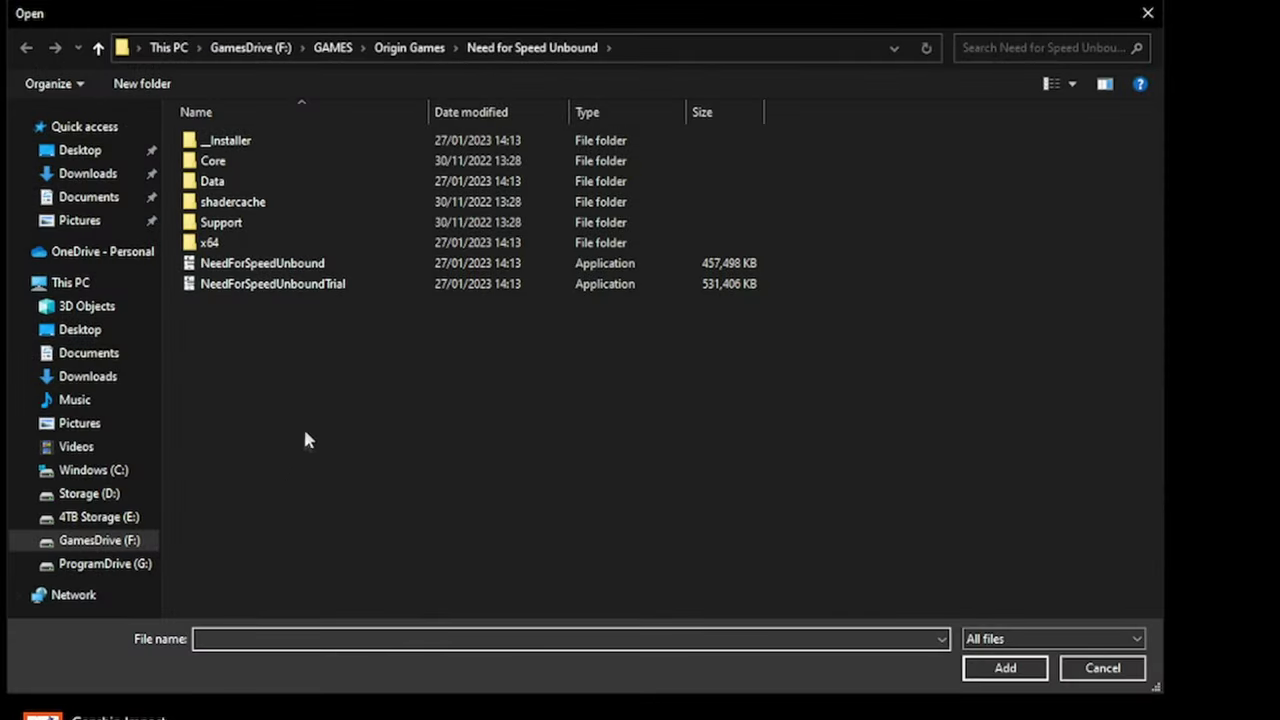
left_click(128, 547)
double_click(308, 143)
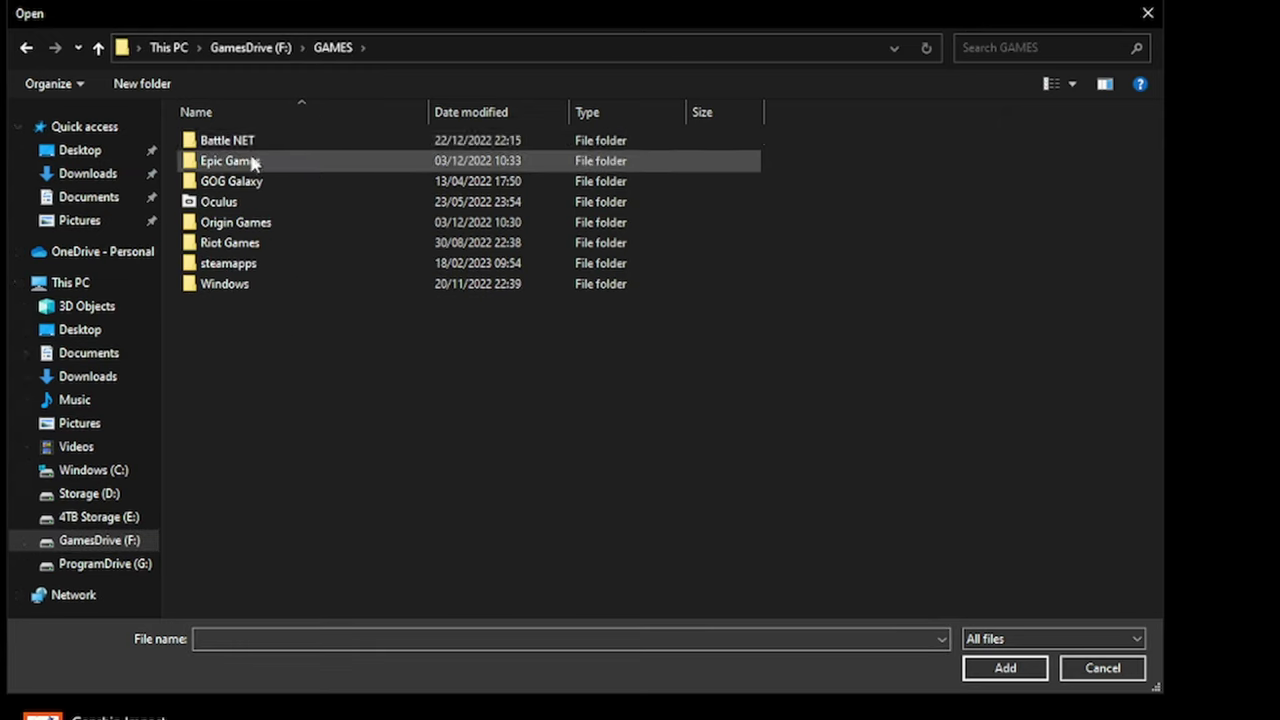
double_click(262, 265)
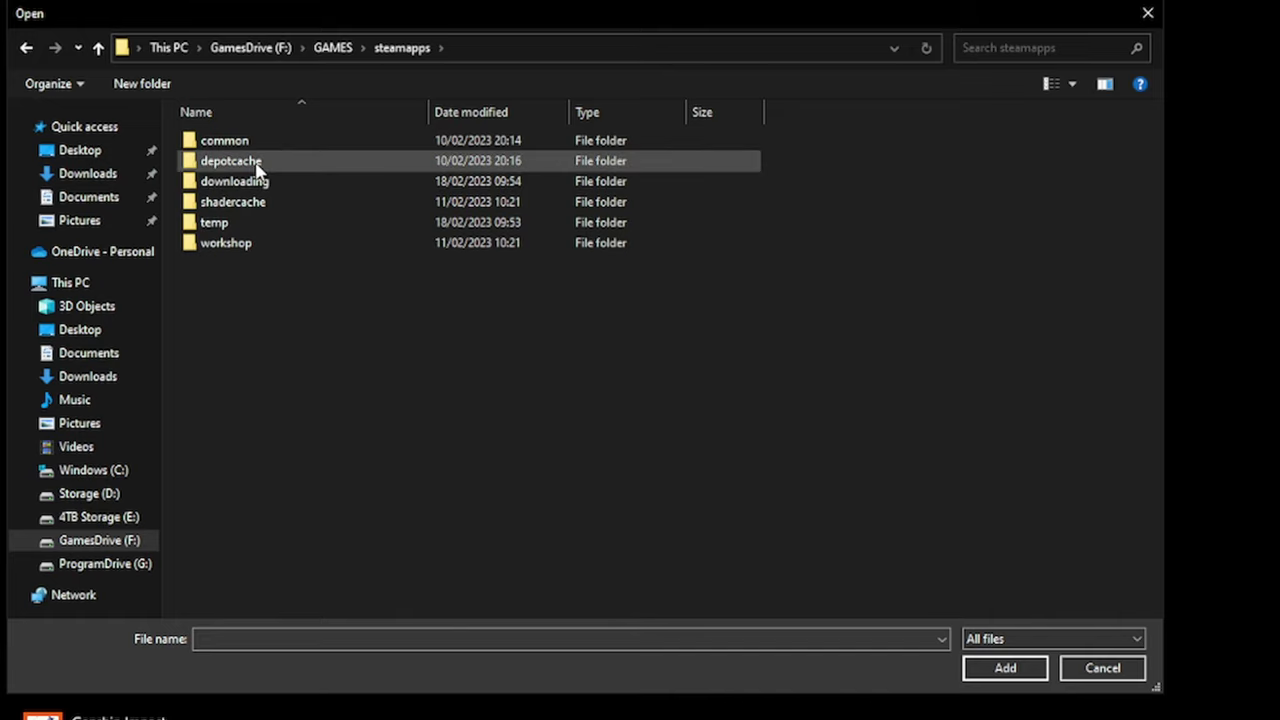
double_click(263, 143)
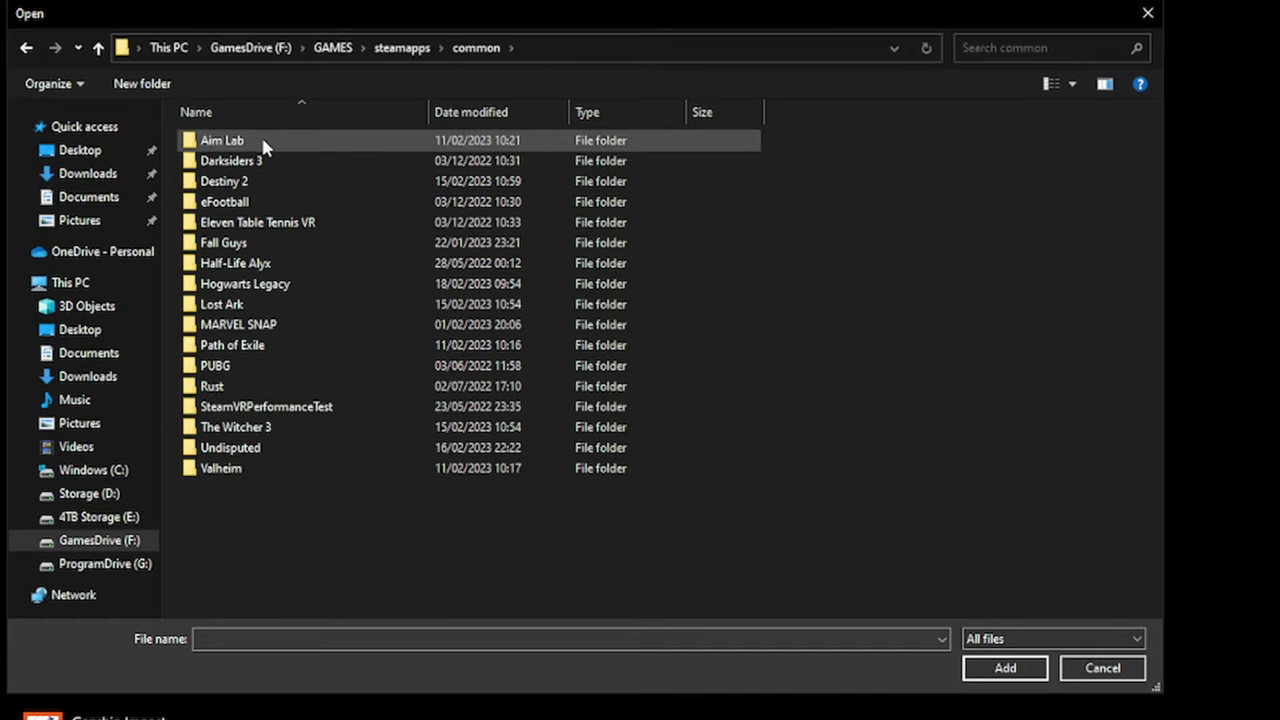
double_click(226, 288)
left_click(236, 186)
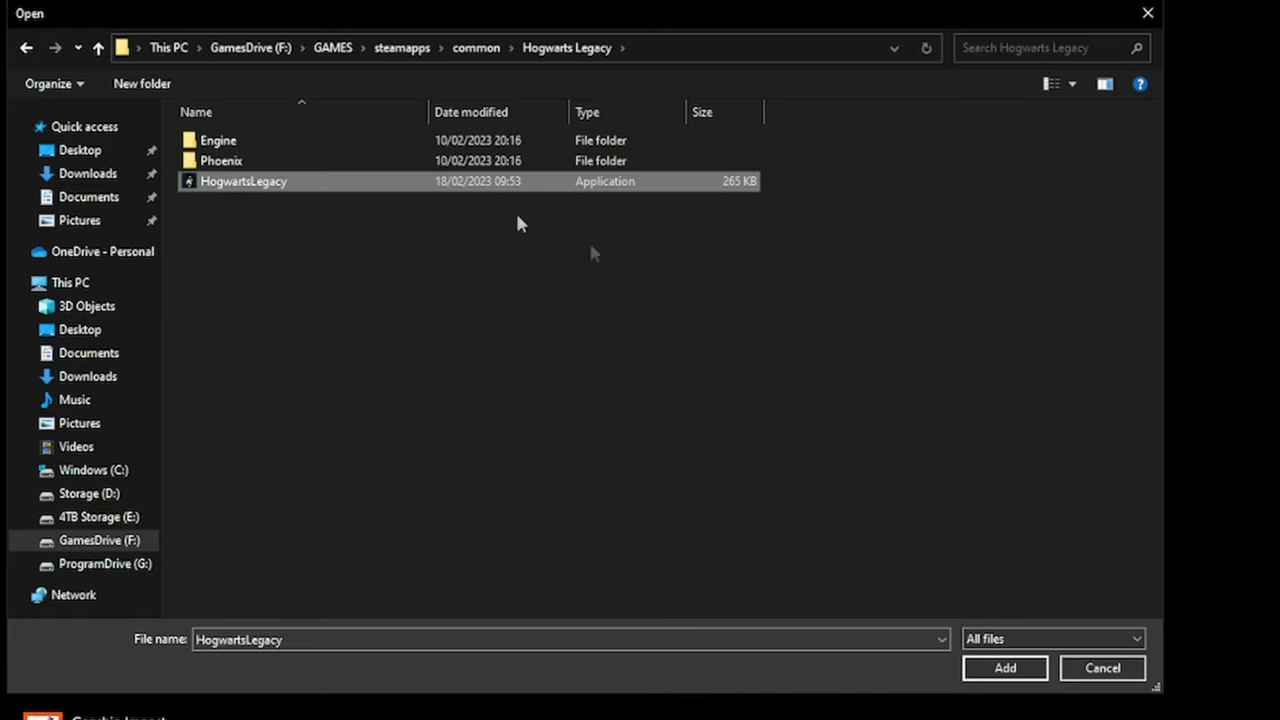
left_click(1005, 668)
left_click(254, 423)
left_click(306, 466)
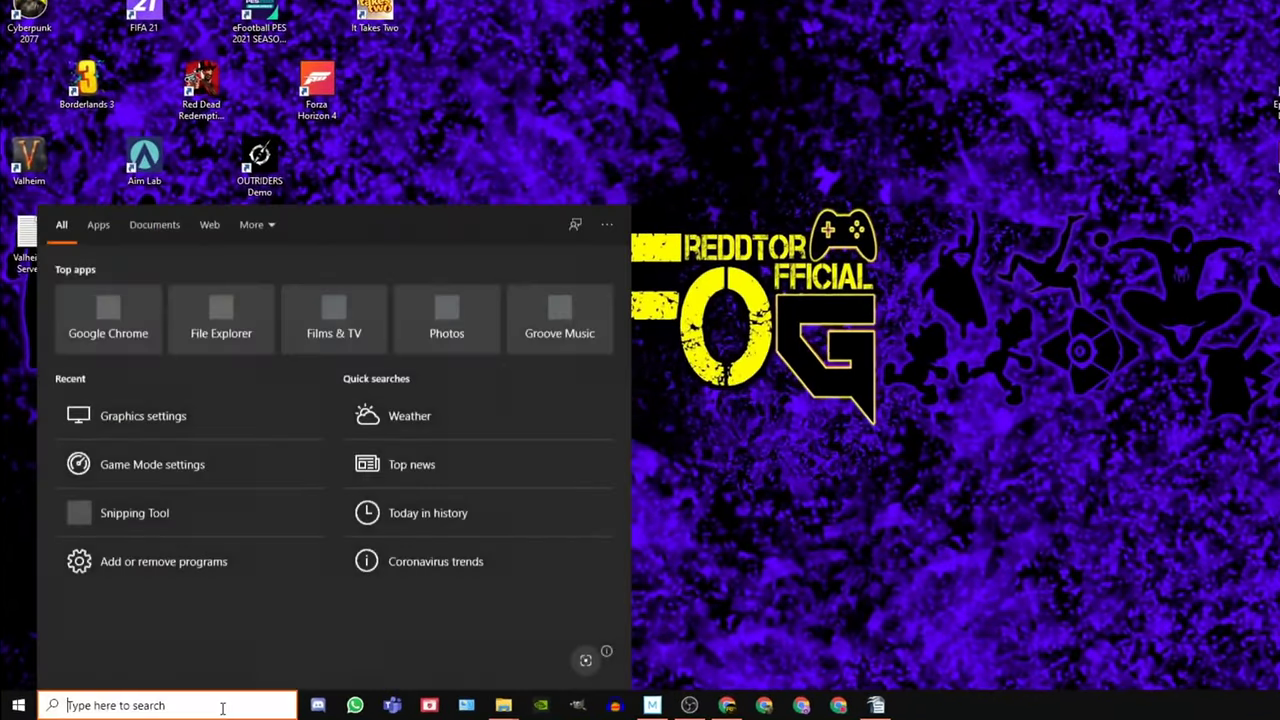
Search Windows for "power plan", open the Edit Plan Settings window and go up to Power Options.
type("power ")
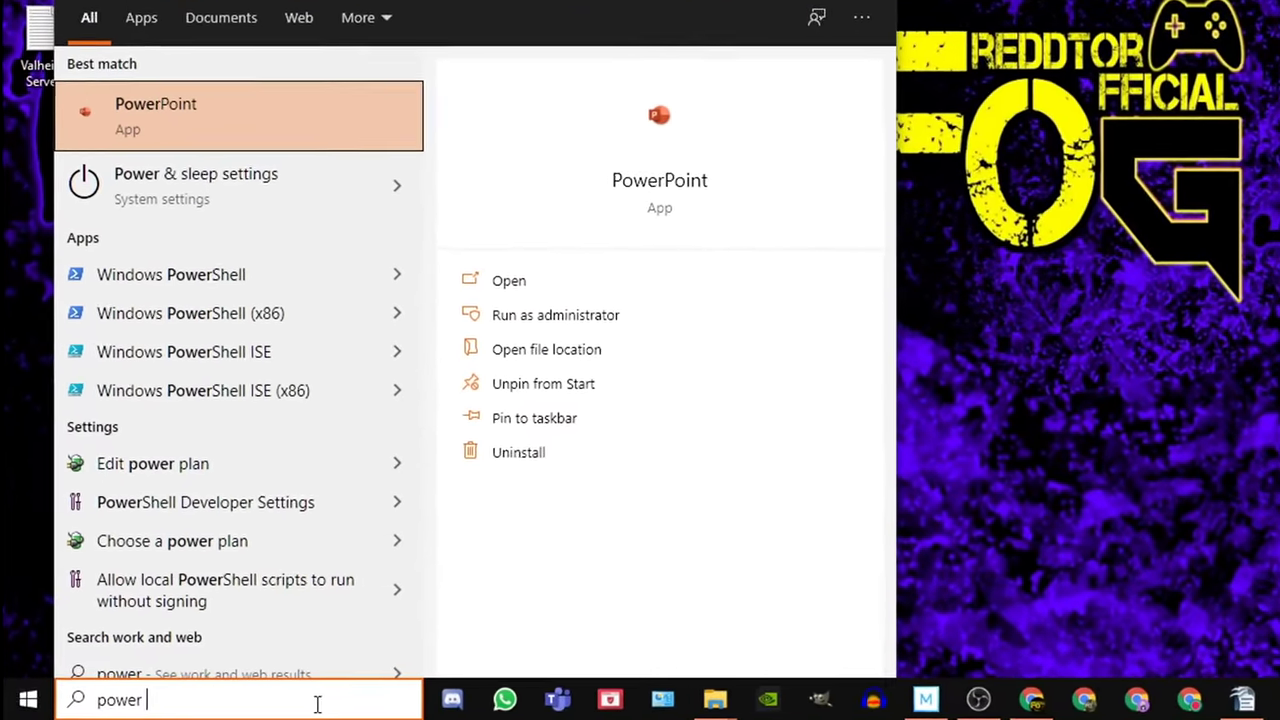
type("plan")
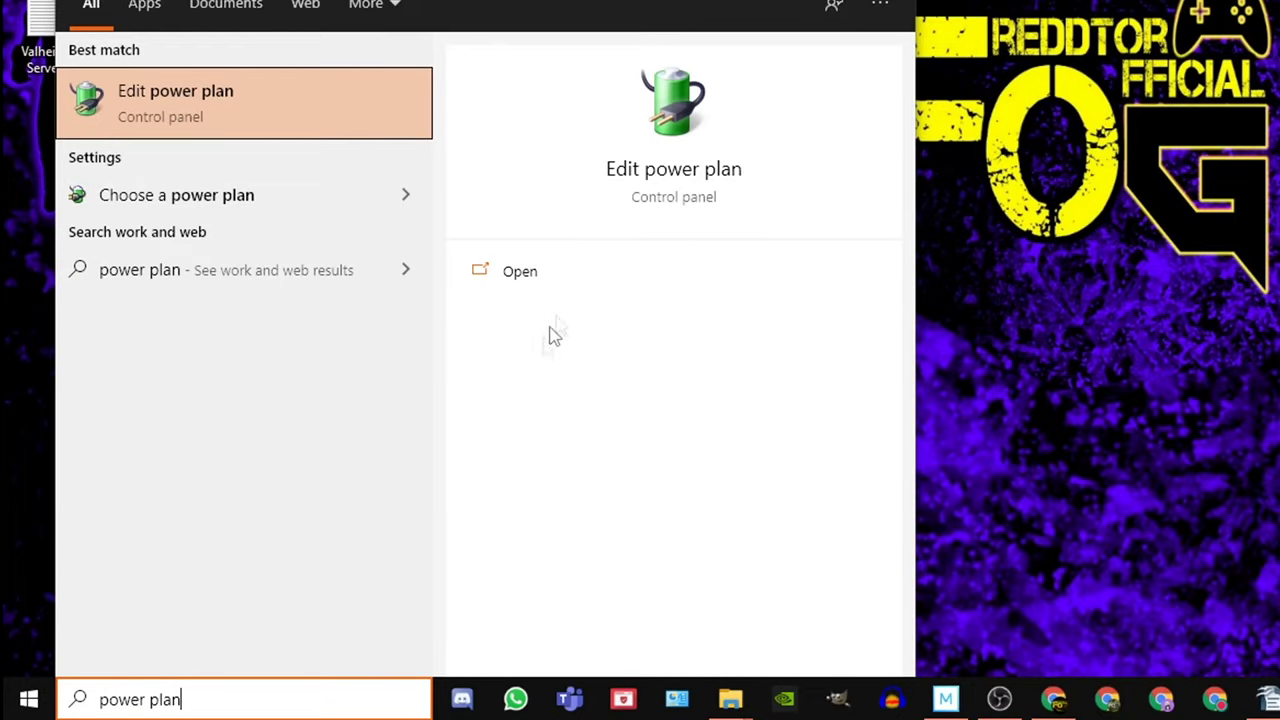
left_click(667, 177)
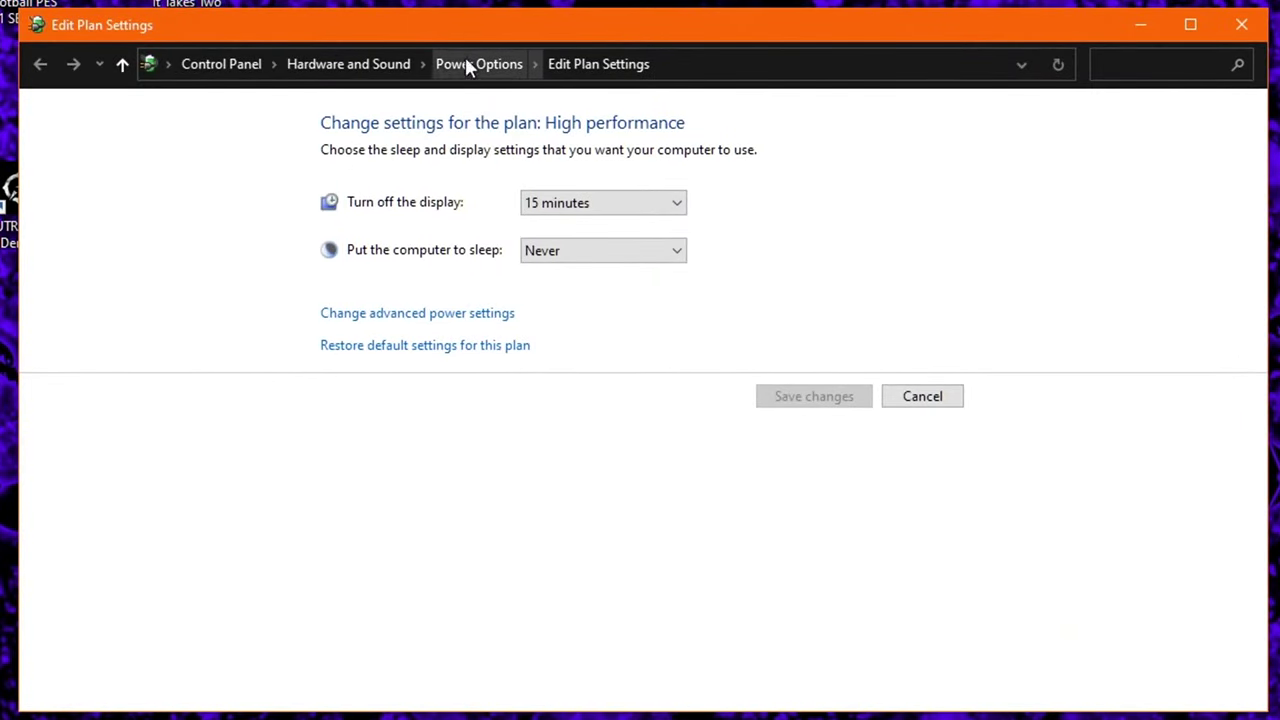
left_click(465, 63)
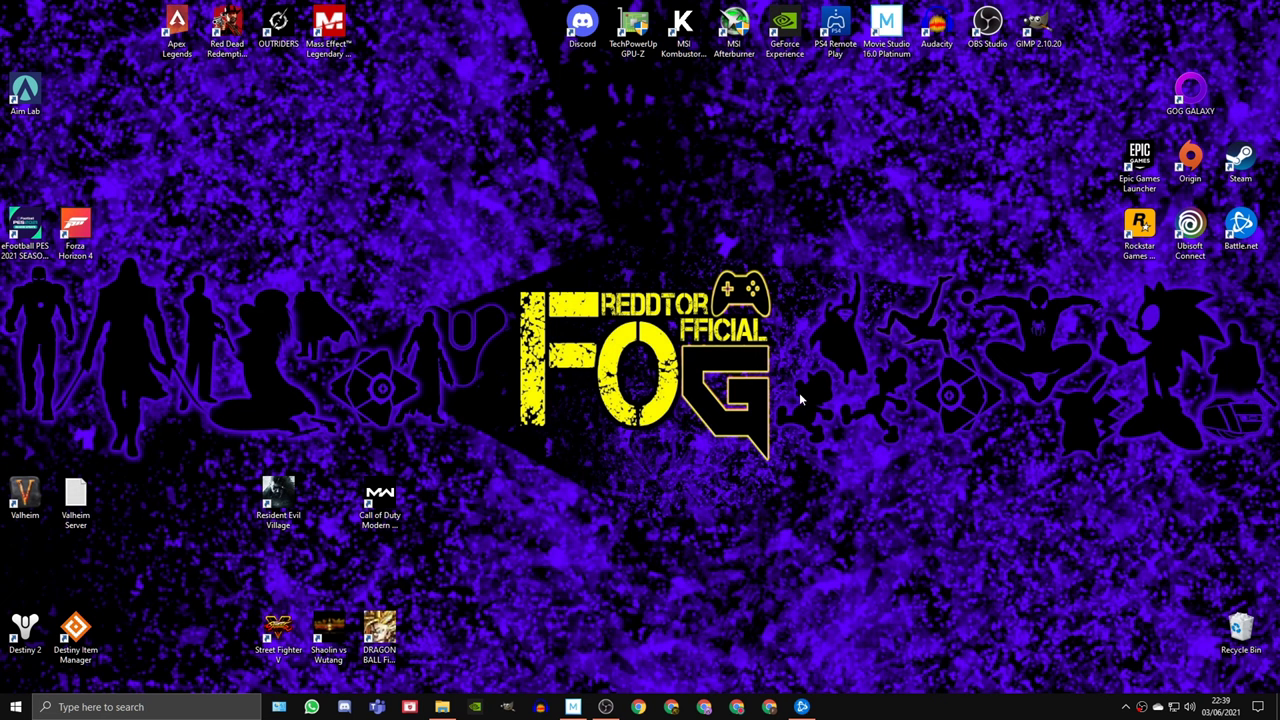
Search Windows for Settings, open it and go to the Background apps page under Privacy.
key("super+p")
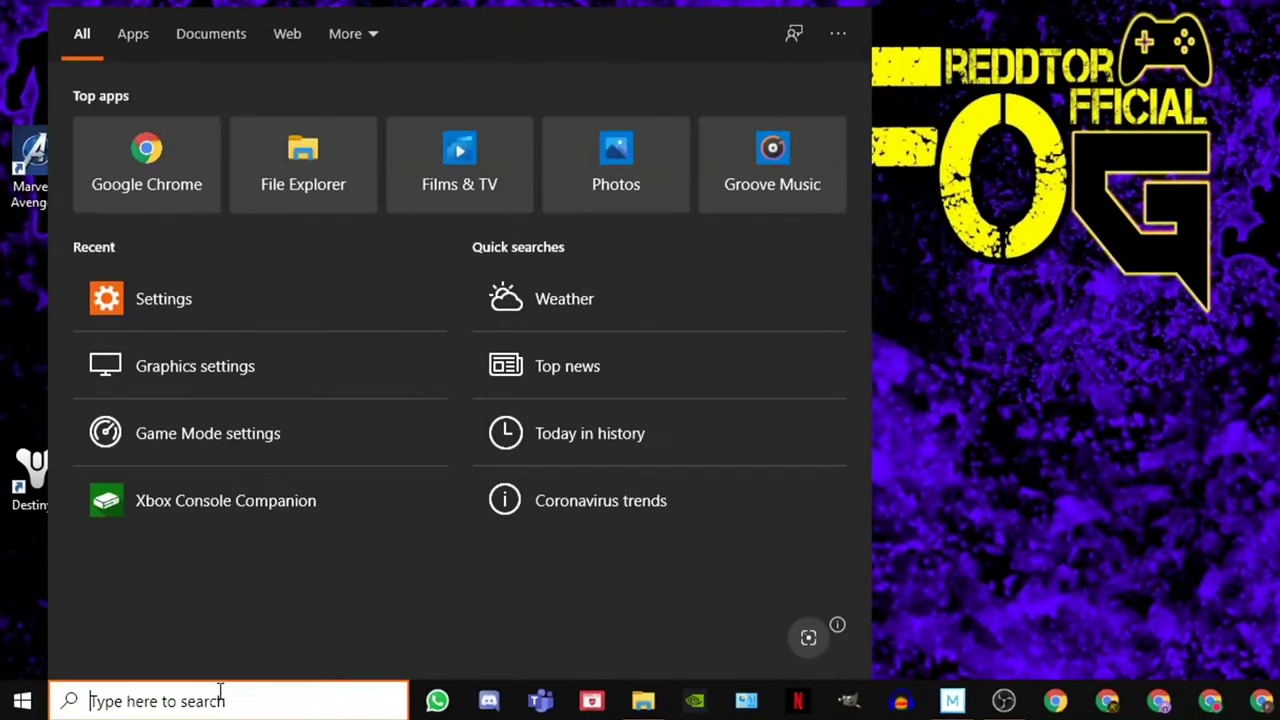
type("settings")
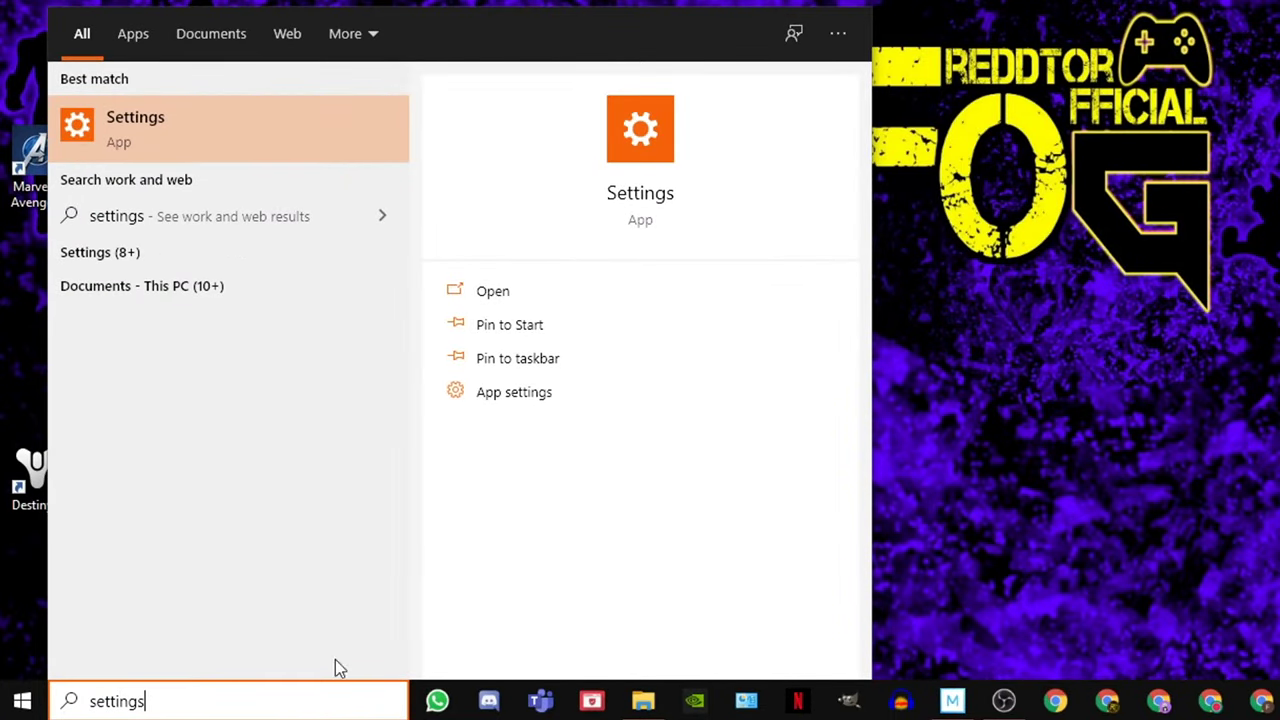
left_click(630, 185)
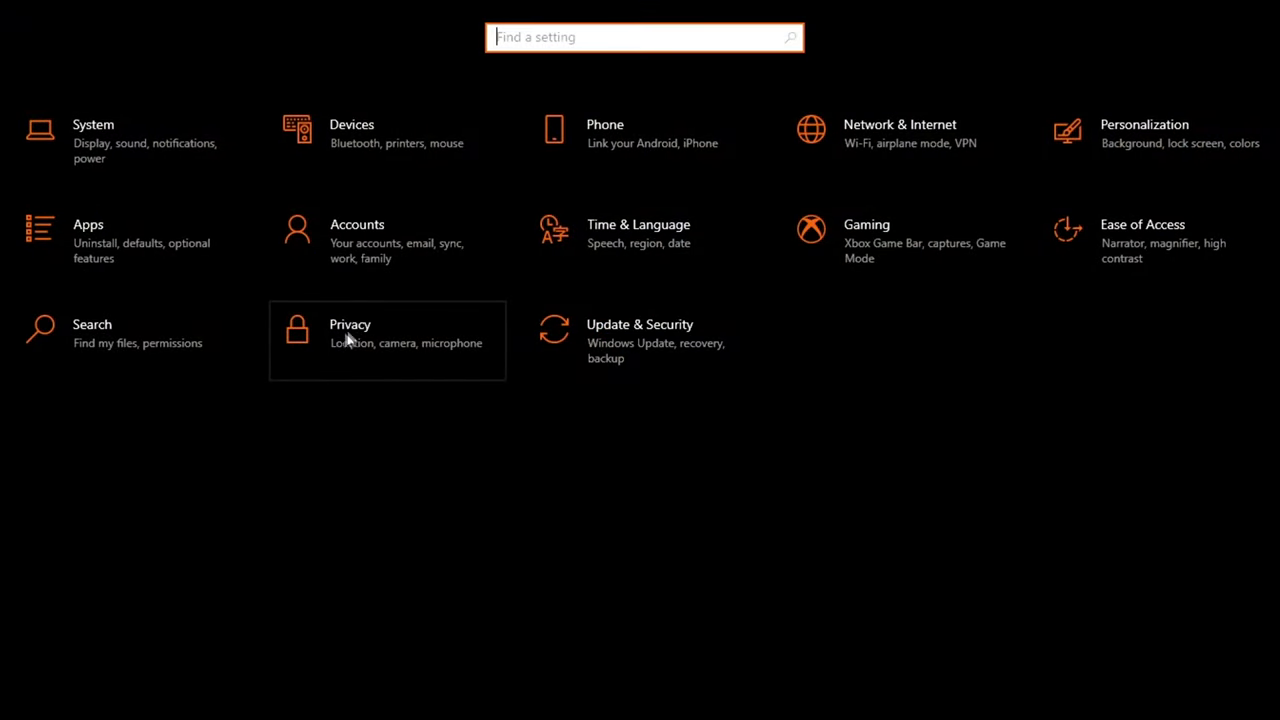
left_click(346, 337)
scroll(113, 619, "down", 5)
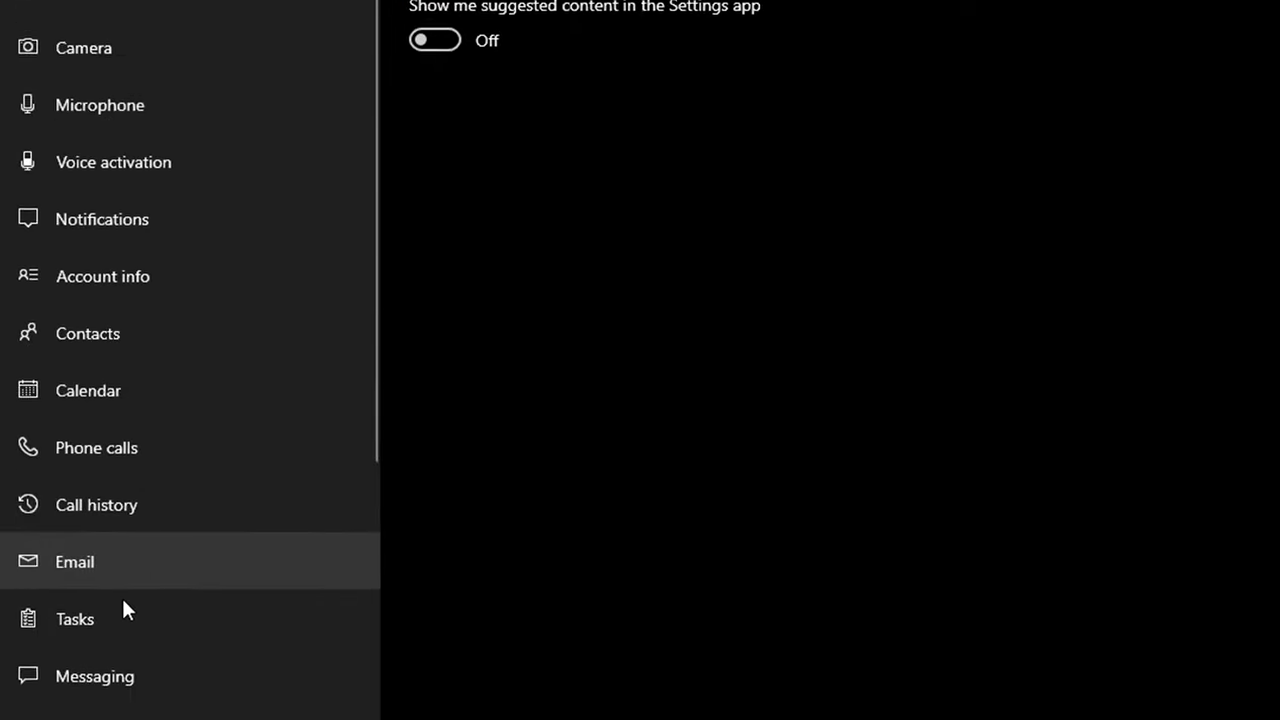
left_click(175, 569)
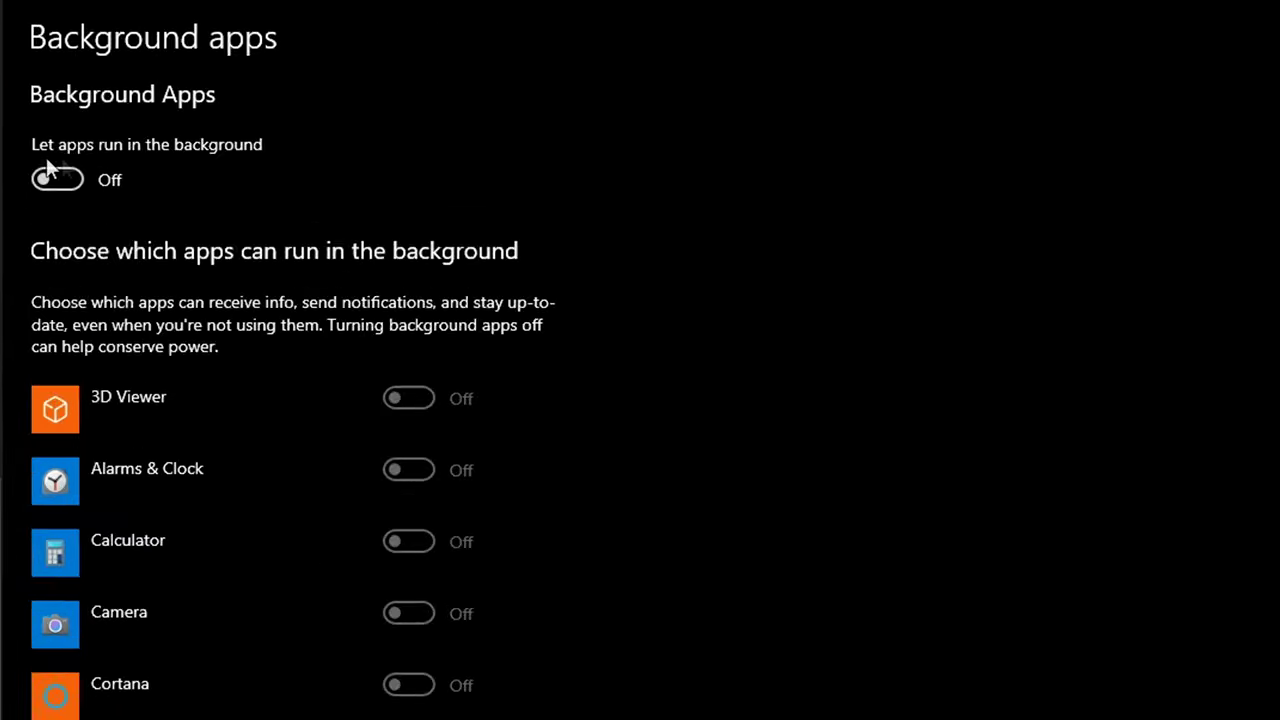
left_click(108, 302)
left_click(98, 304)
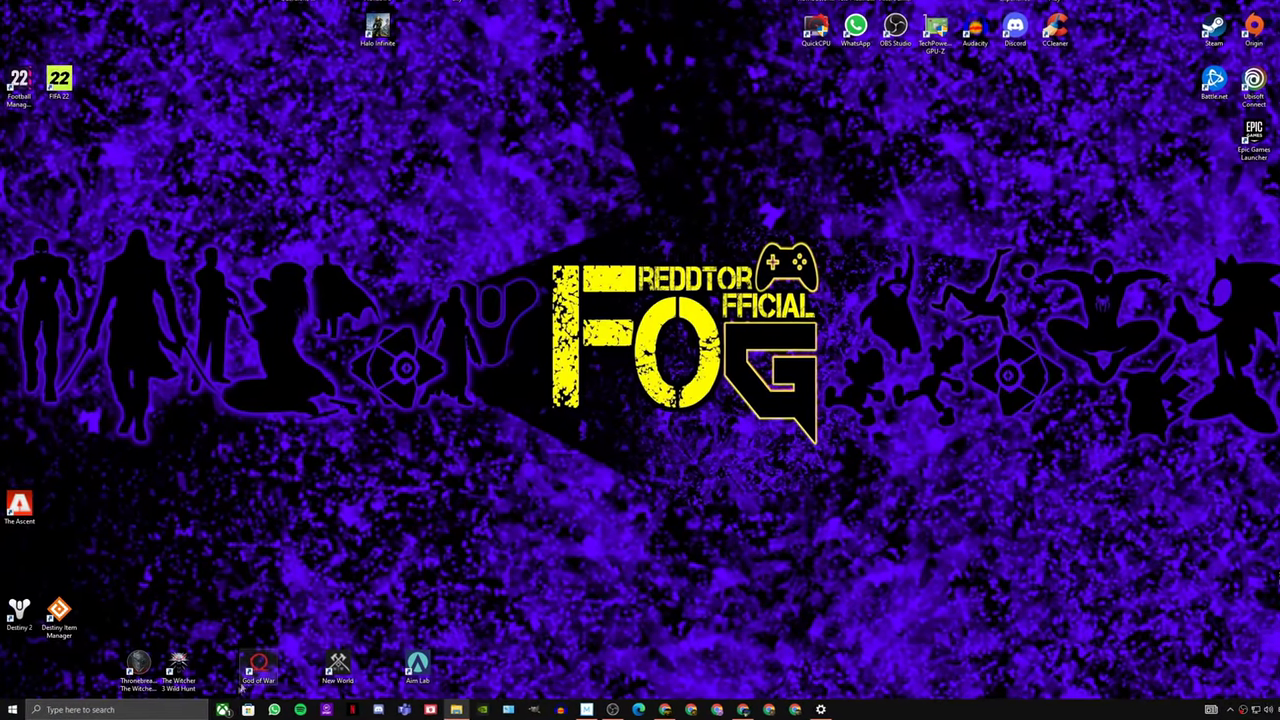
Search Windows for "RUN", open the Run app and launch REGEDIT from it.
left_click(105, 709)
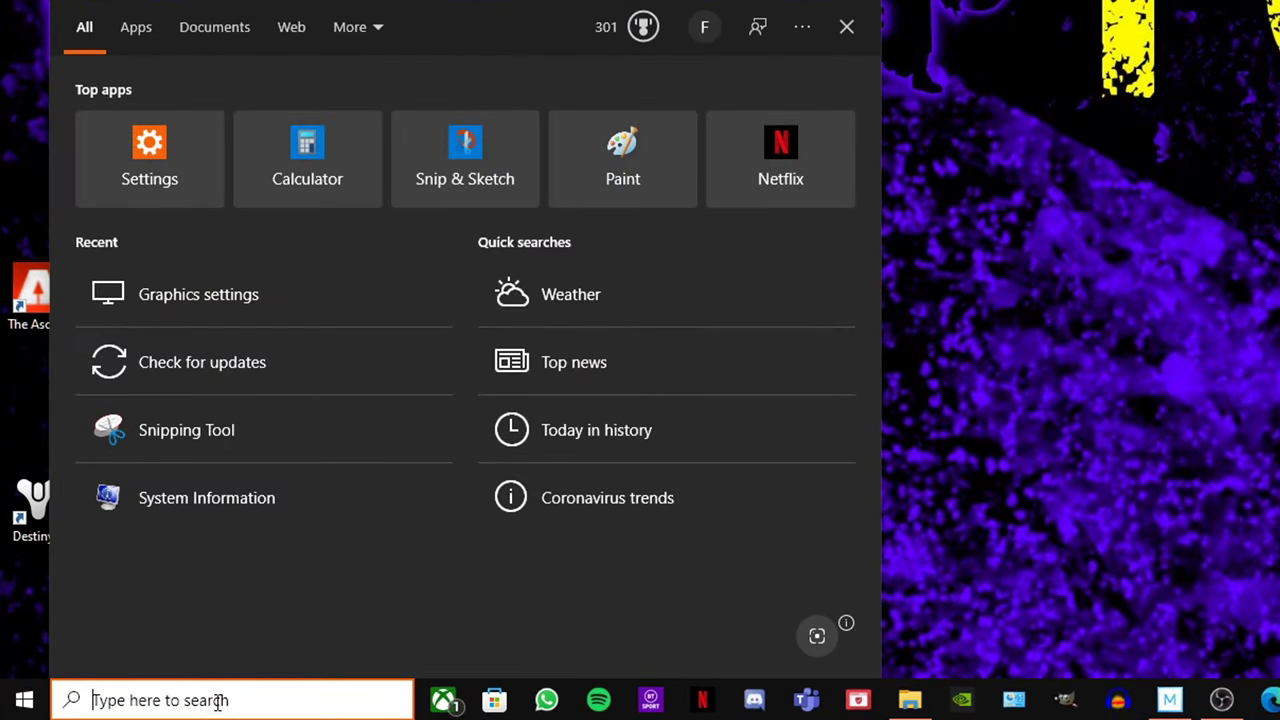
type("RUN")
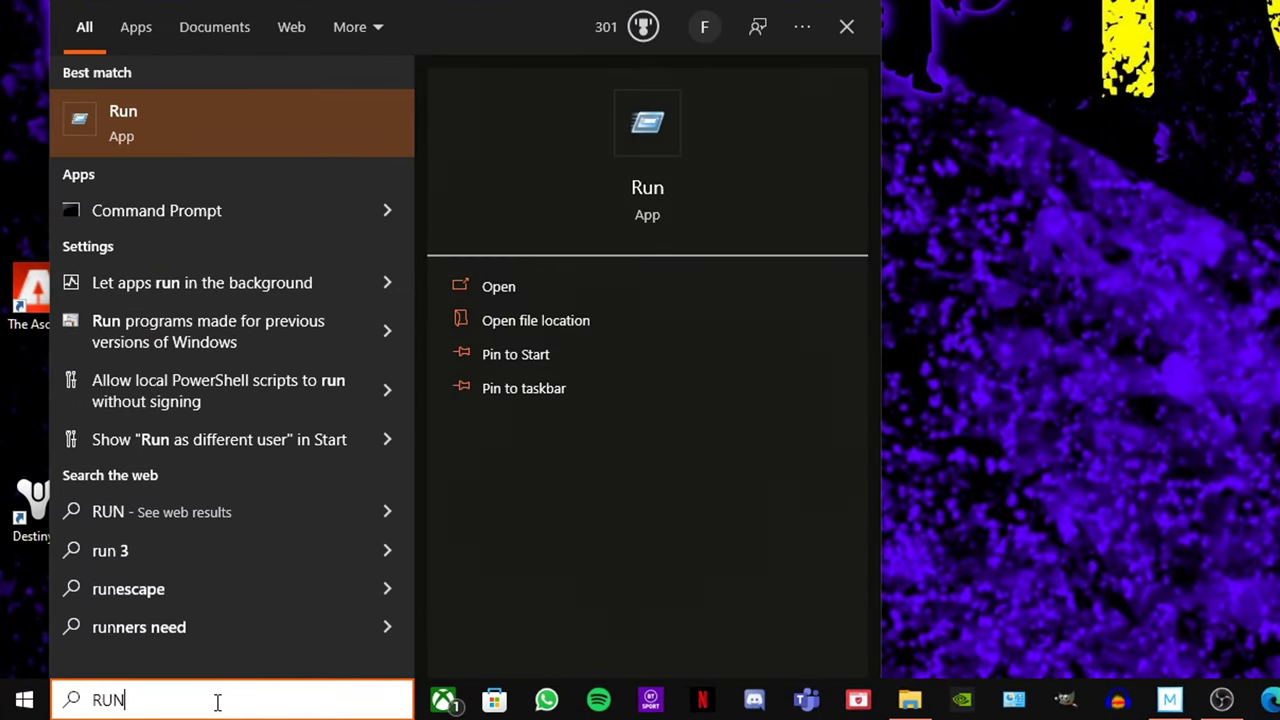
key("Return")
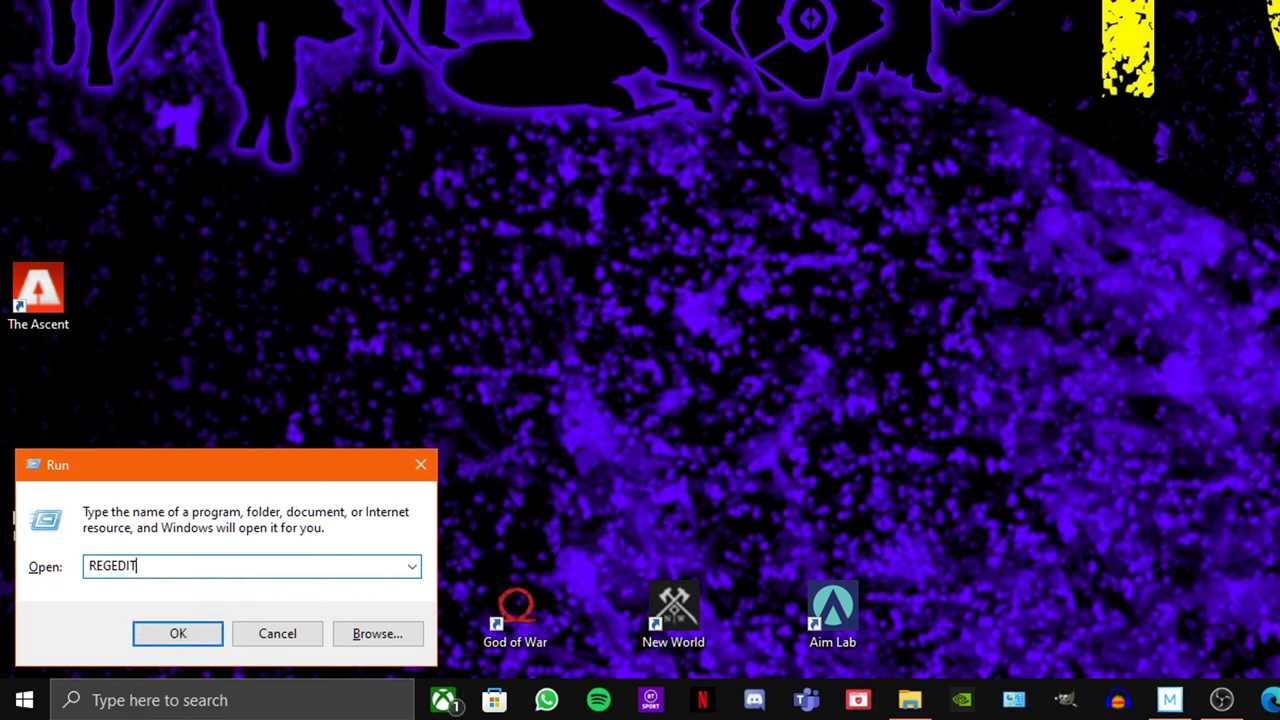
key("Return")
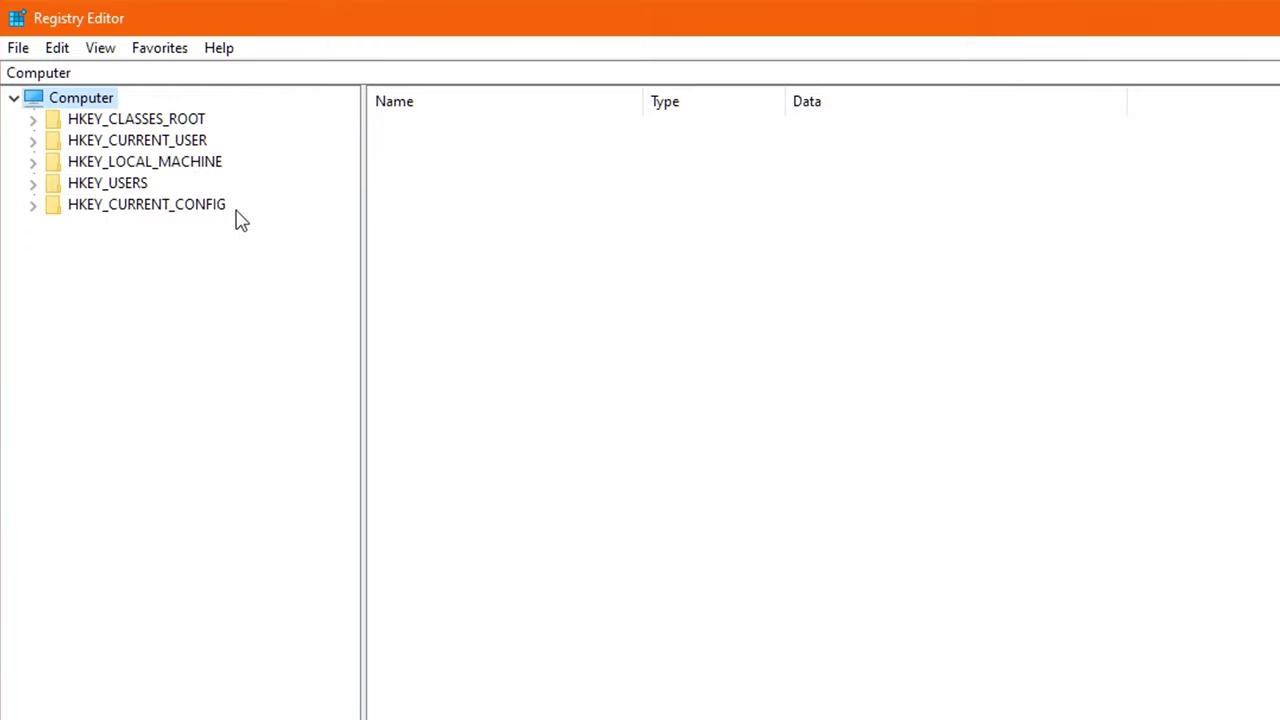
Browse the registry to the SystemProfile key in HKEY_LOCAL_MACHINE\SOFTWARE\Microsoft\Windows NT\CurrentVersion\Multimedia.
double_click(91, 162)
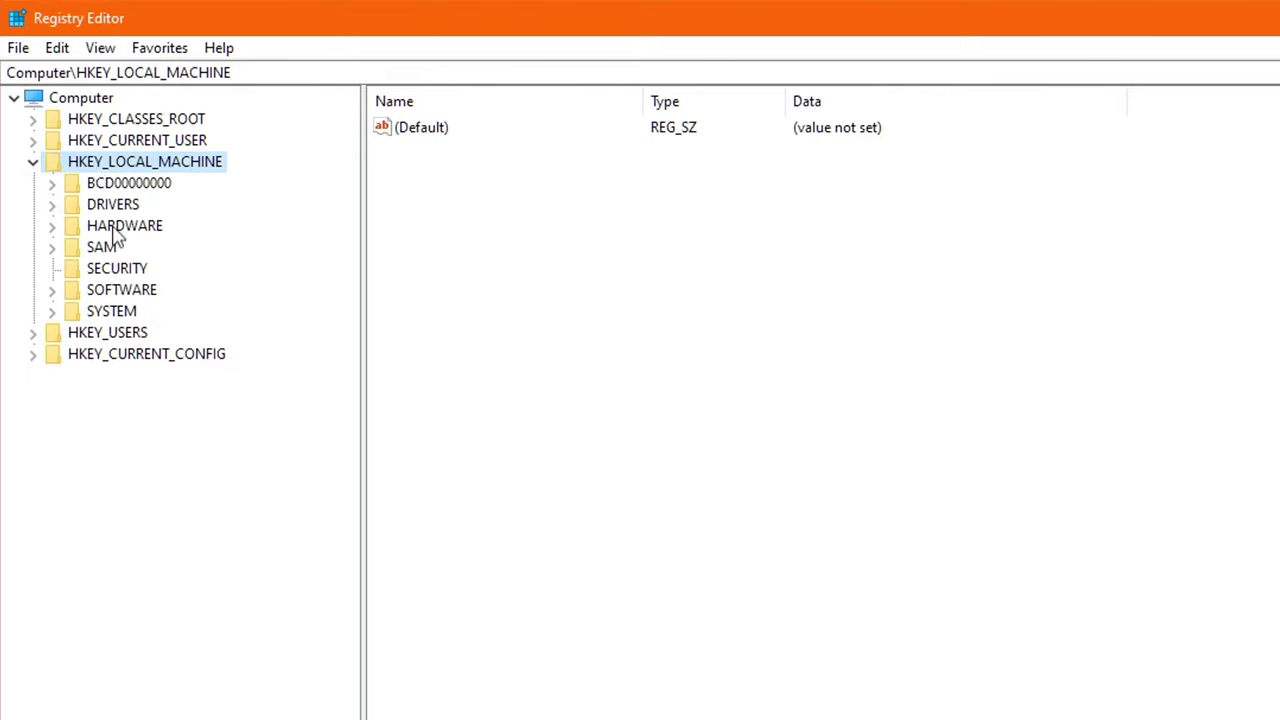
double_click(107, 291)
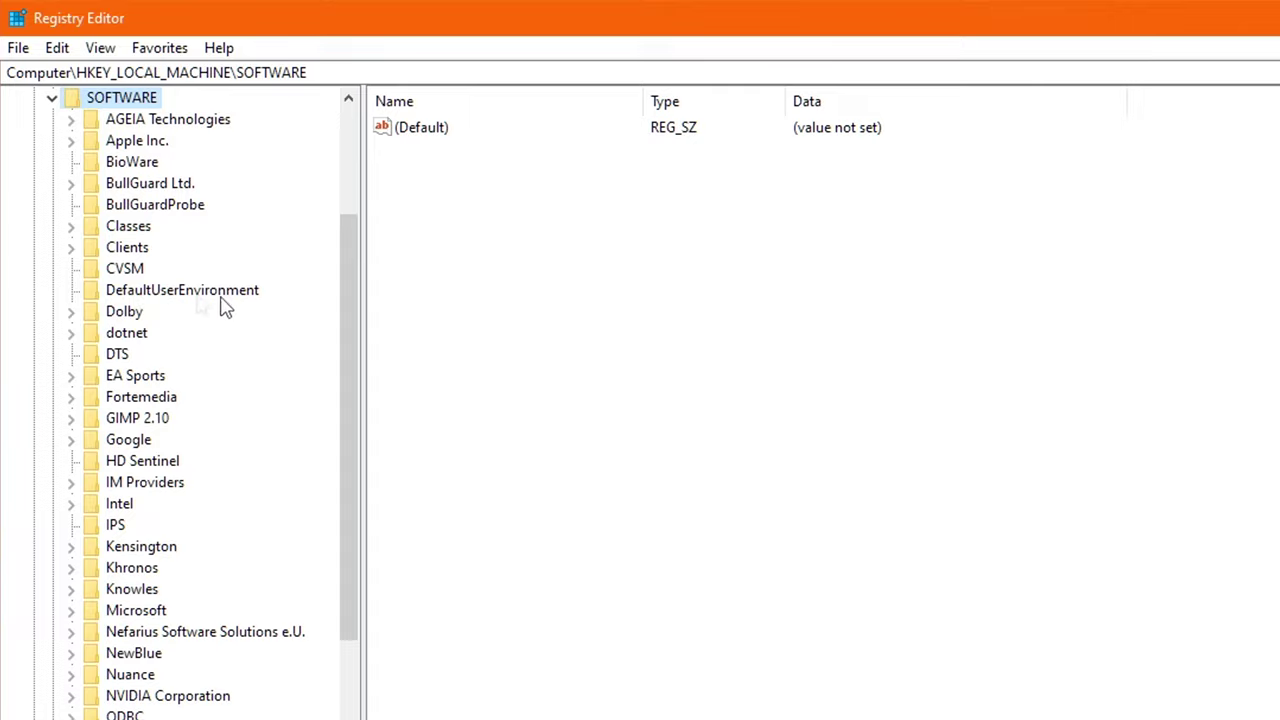
left_click_drag(340, 330, 340, 537)
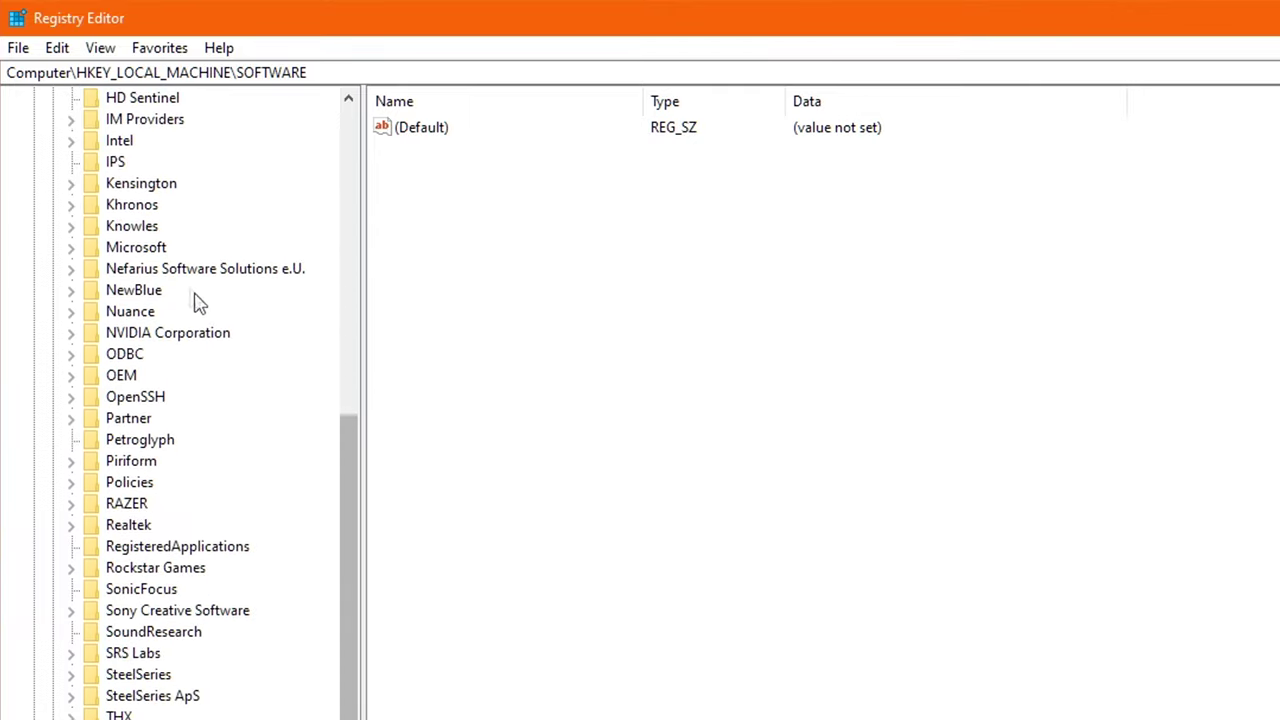
left_click(153, 252)
double_click(110, 250)
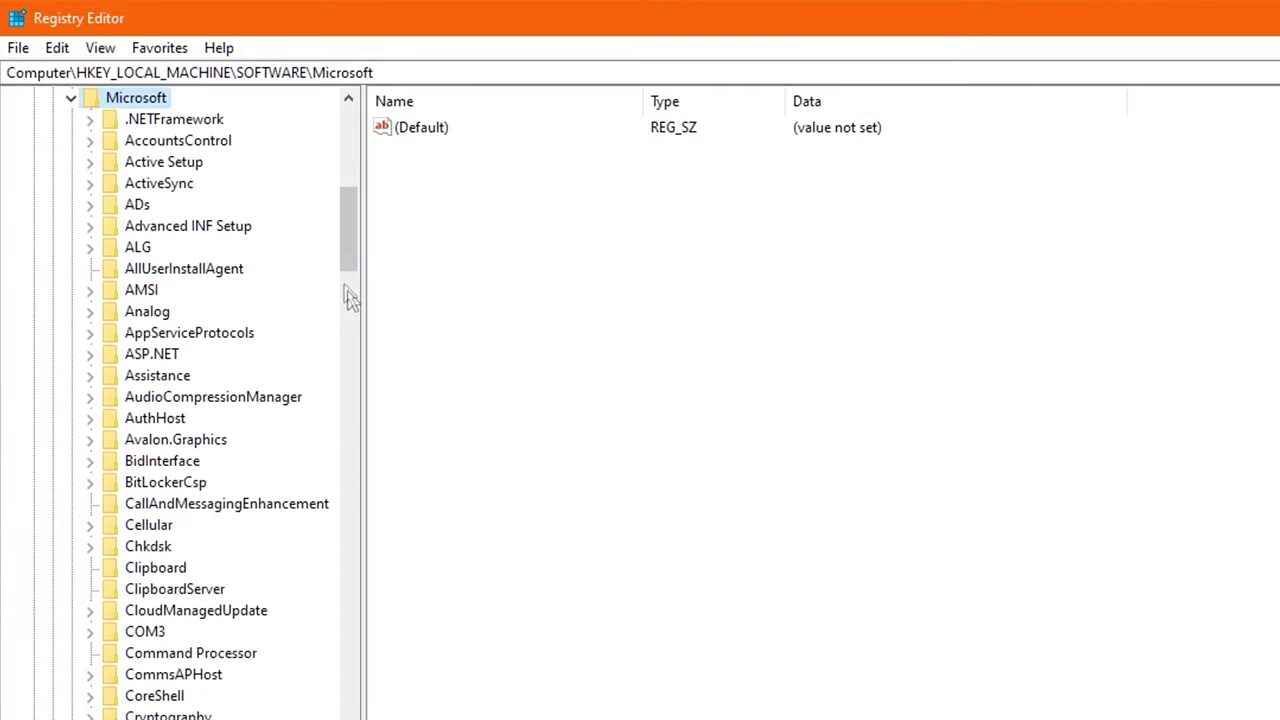
left_click_drag(348, 240, 357, 719)
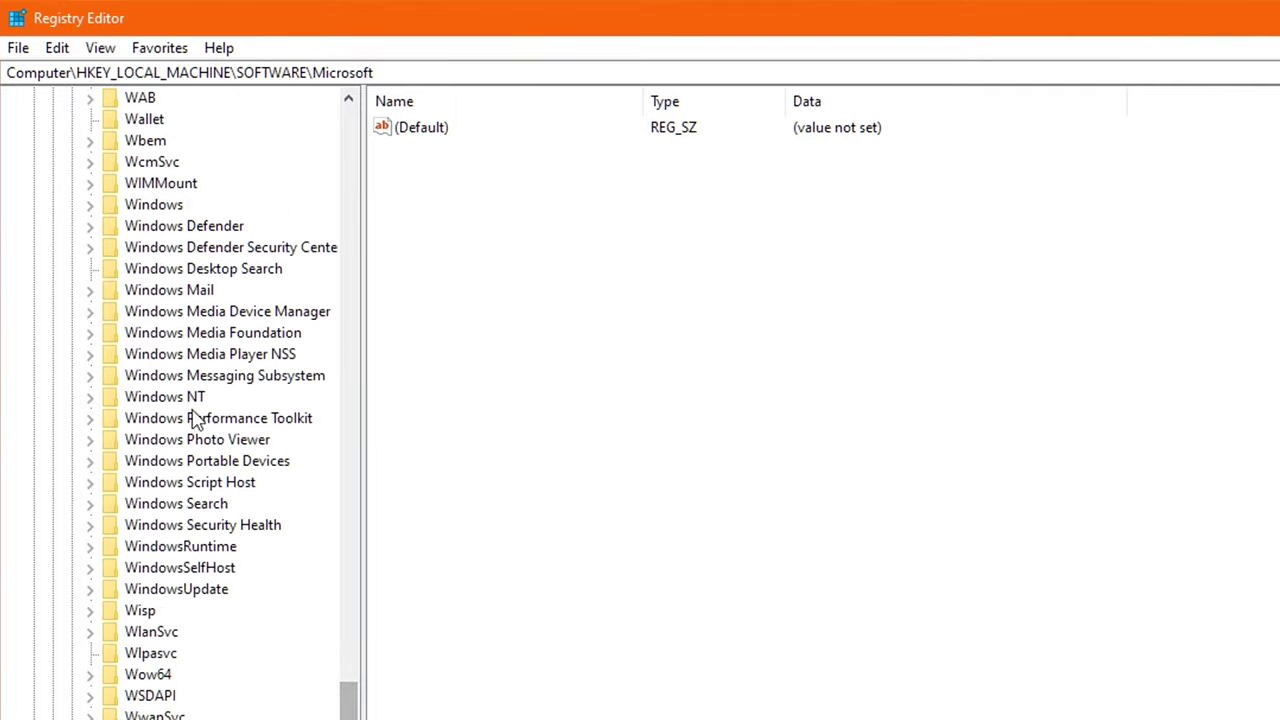
double_click(140, 399)
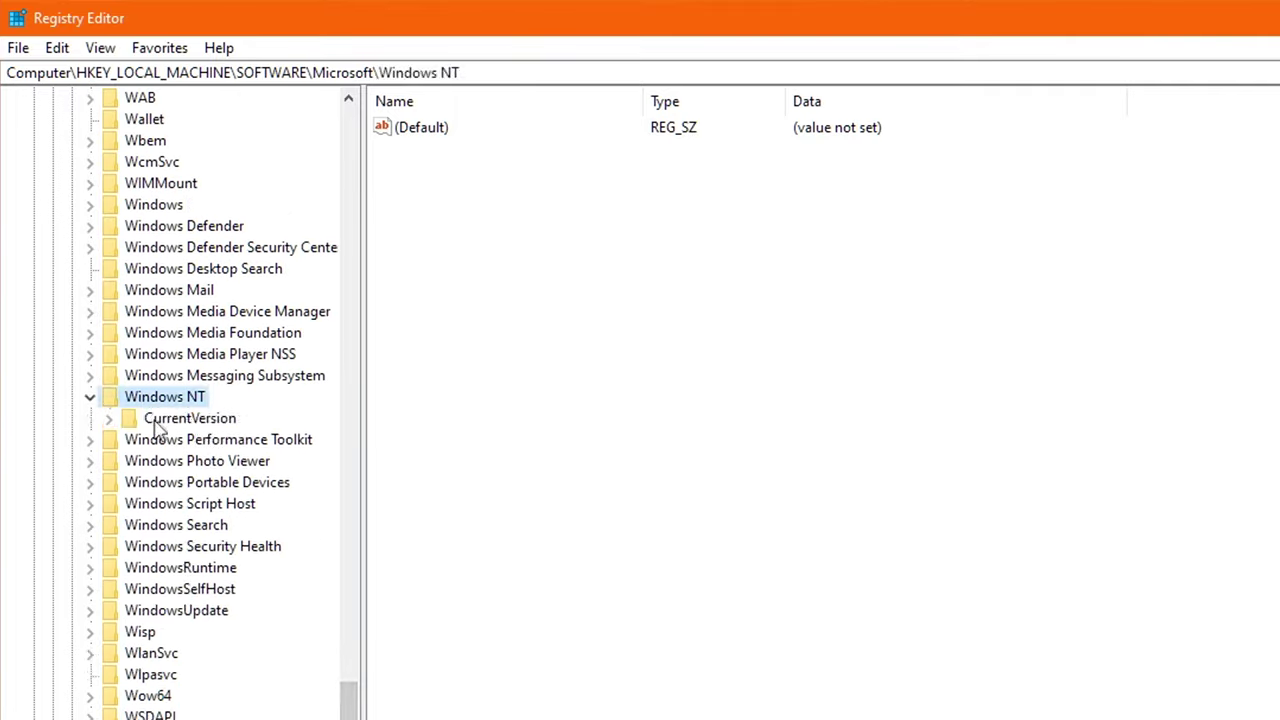
left_click(168, 421)
double_click(185, 420)
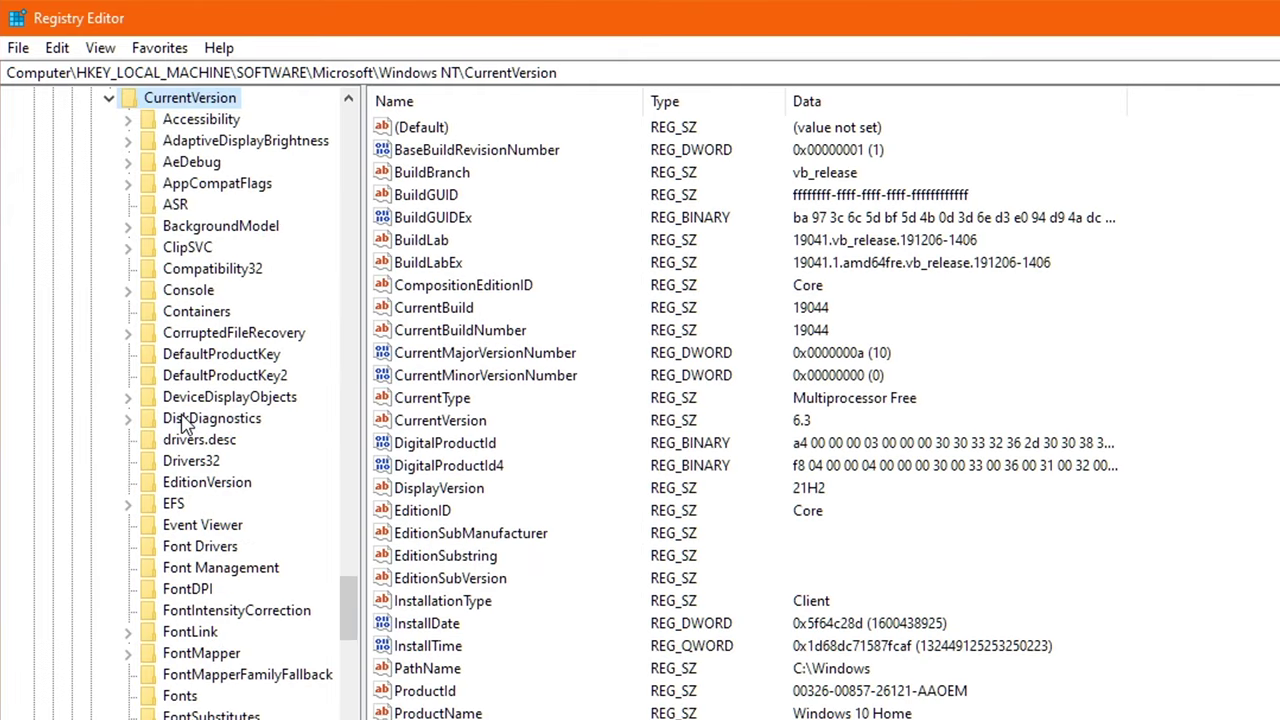
left_click_drag(355, 612, 362, 665)
double_click(205, 442)
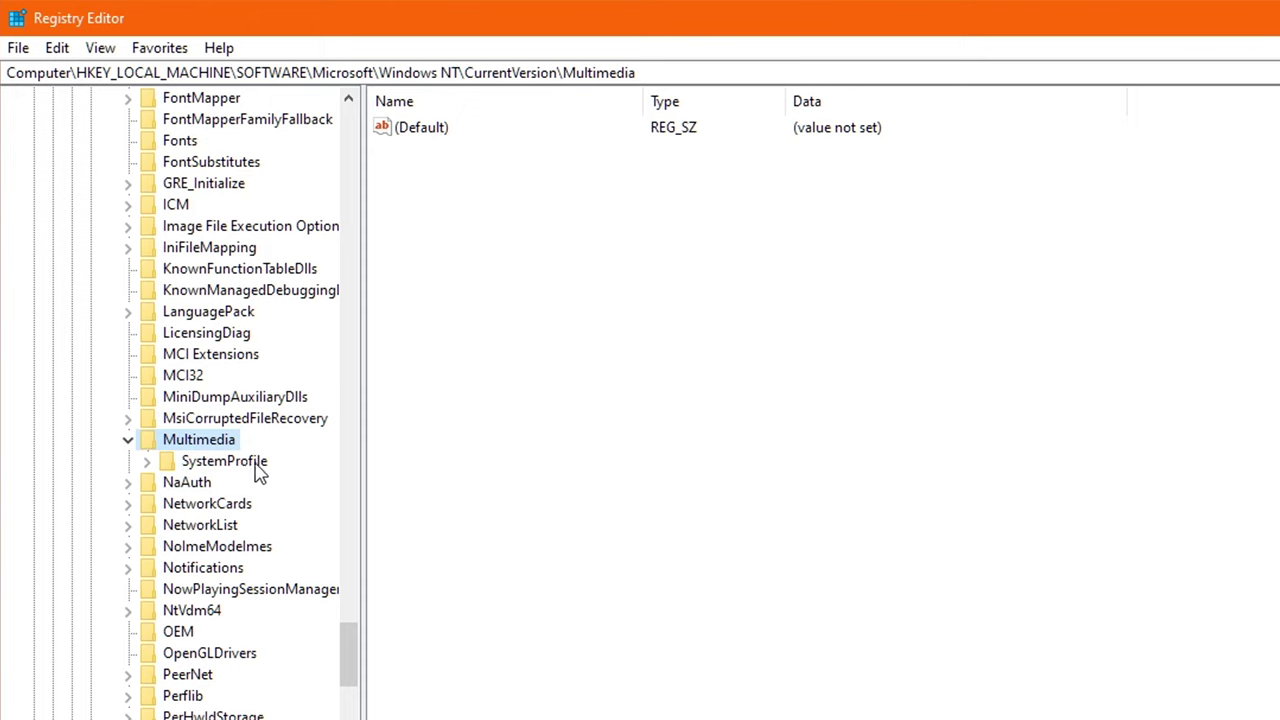
left_click(245, 465)
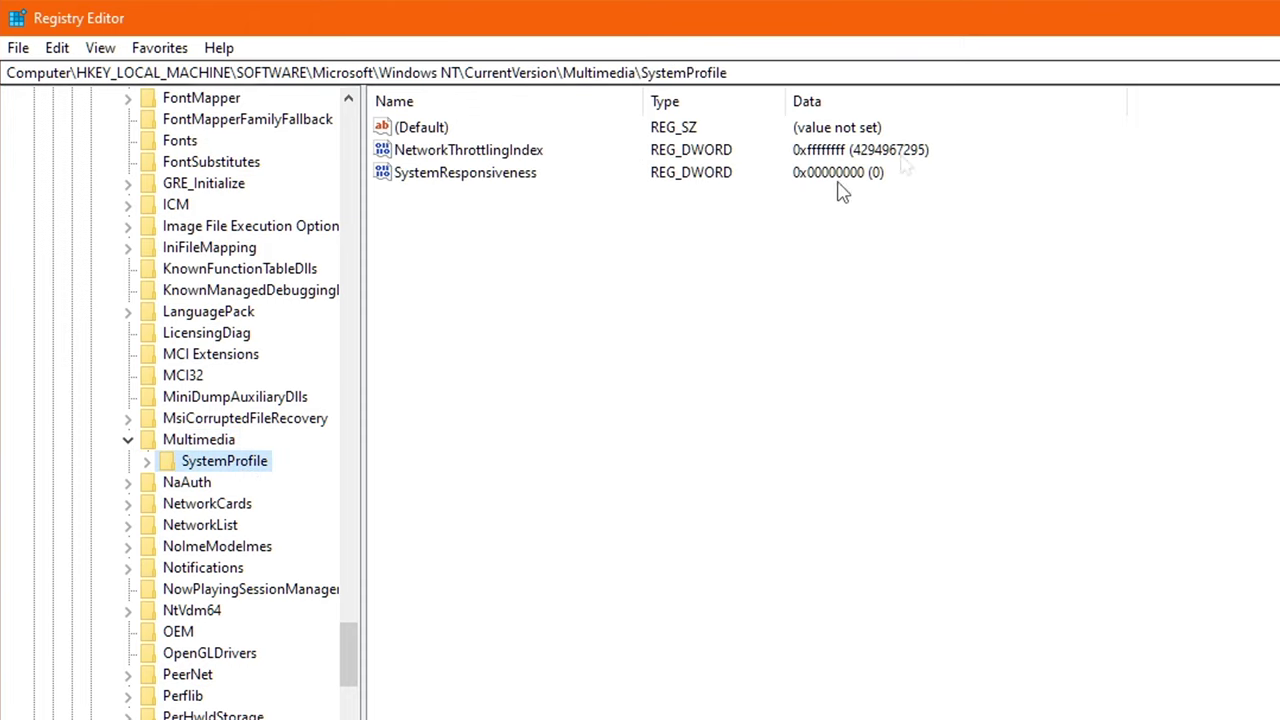
Set the NetworkThrottlingIndex value data of the SystemProfile key to FFFFFFFF in hexadecimal.
left_click(450, 152)
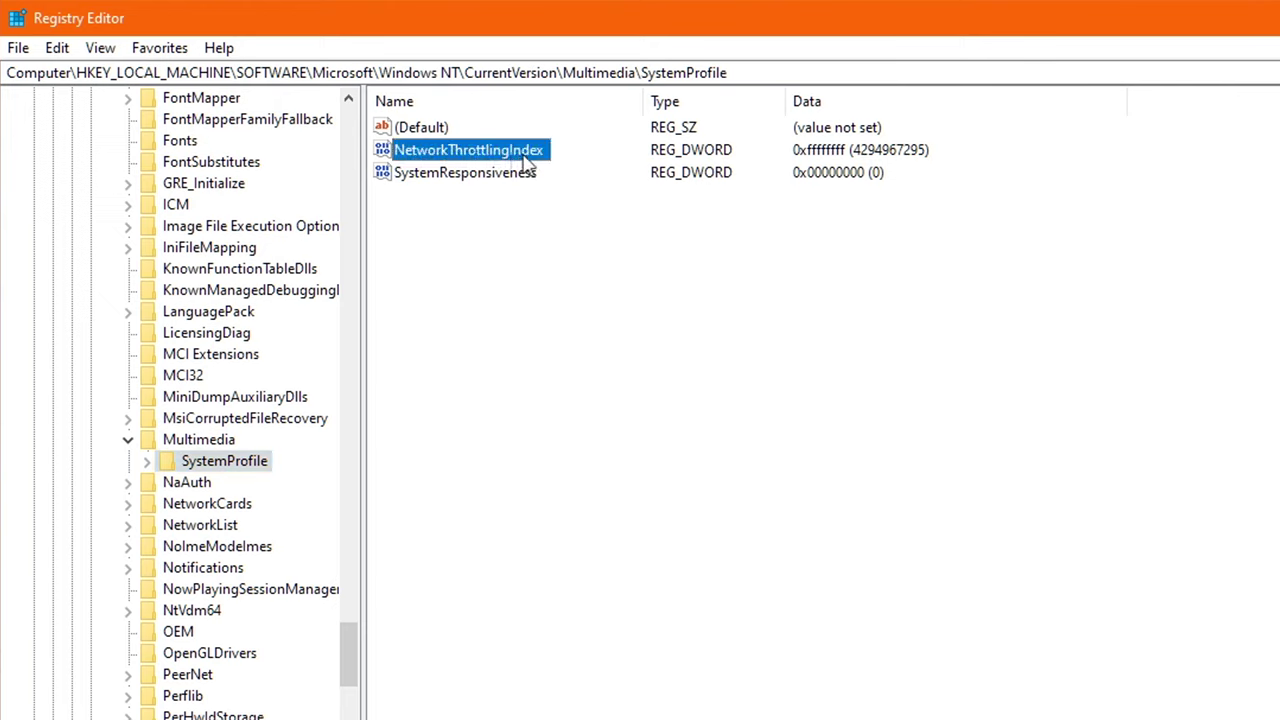
left_click(456, 176)
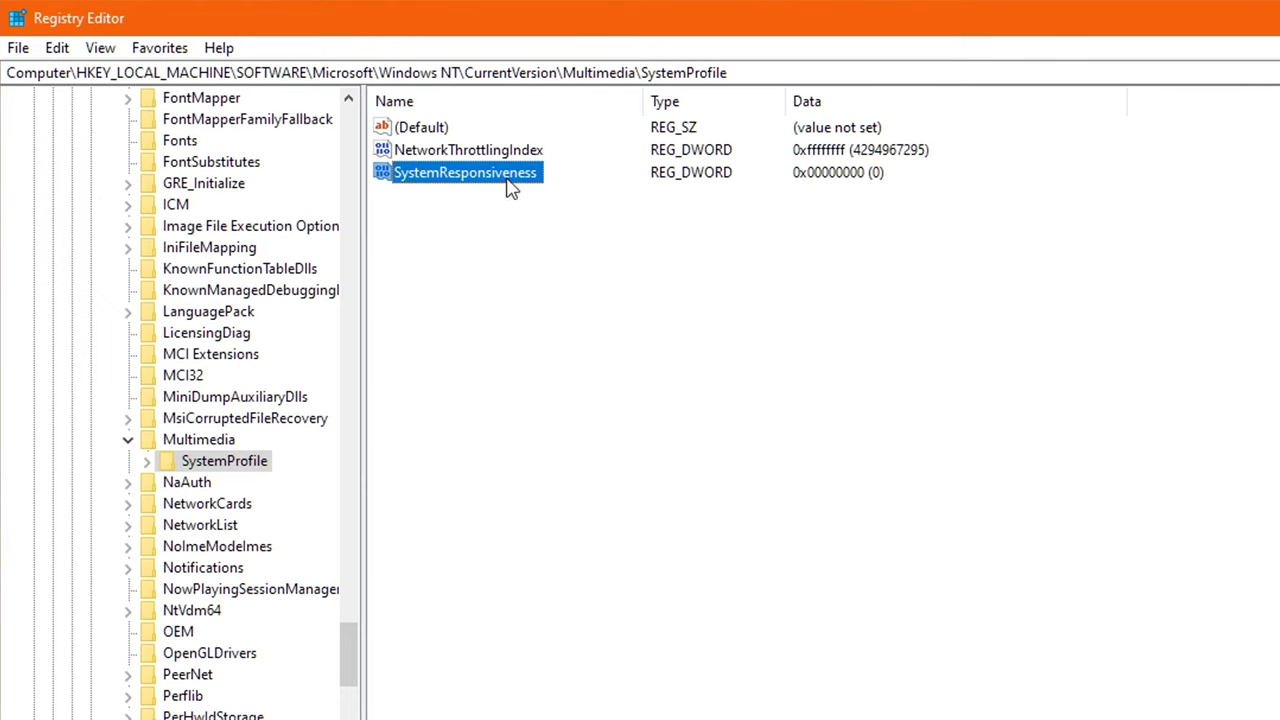
left_click(479, 155)
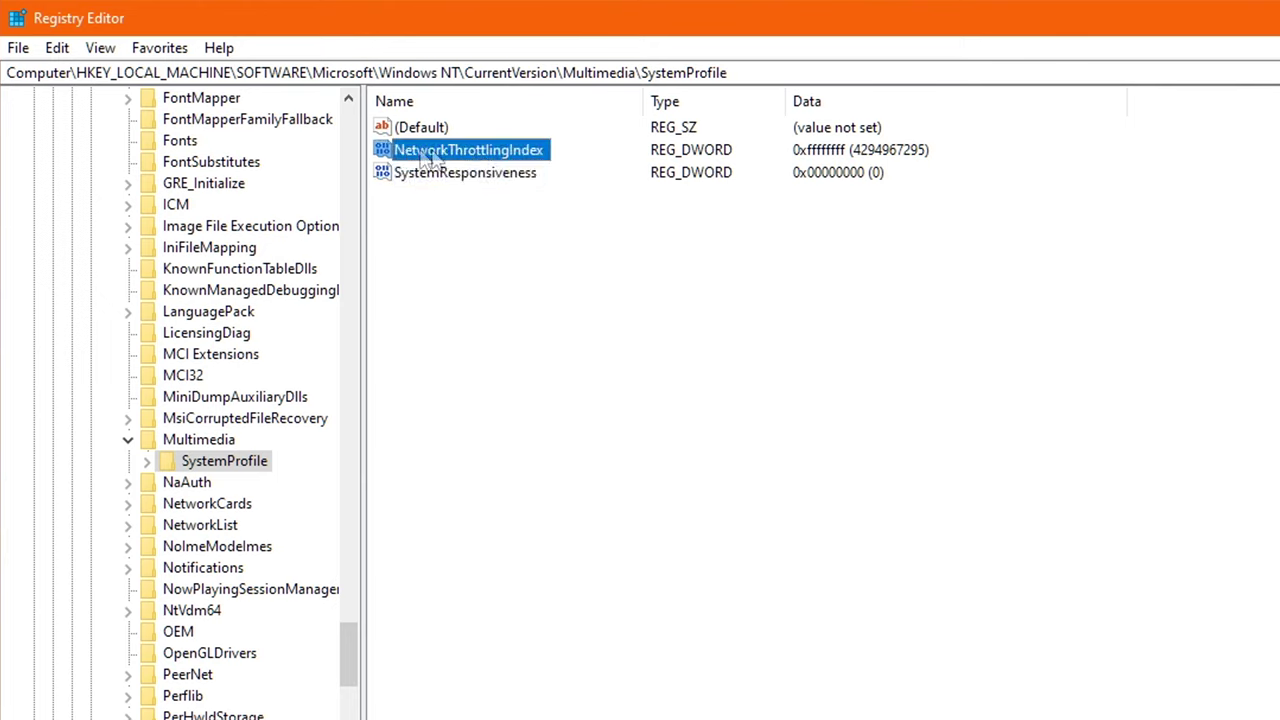
double_click(493, 160)
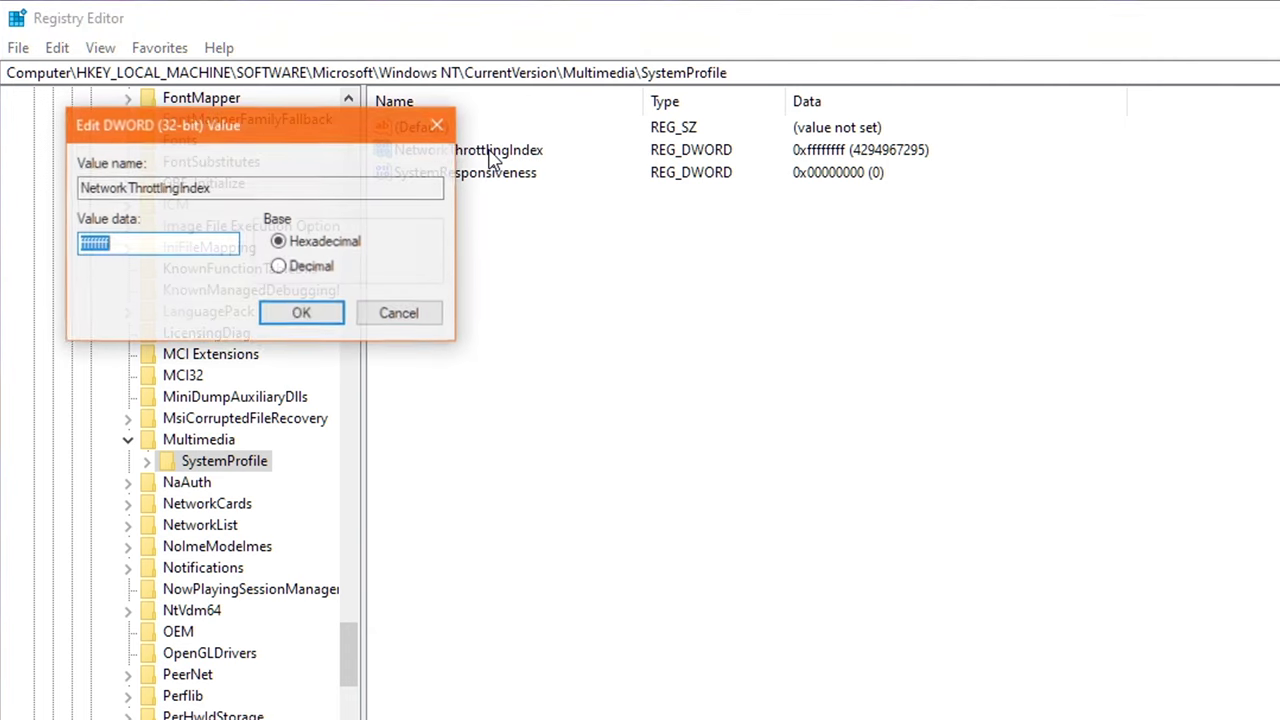
left_click_drag(346, 136, 804, 272)
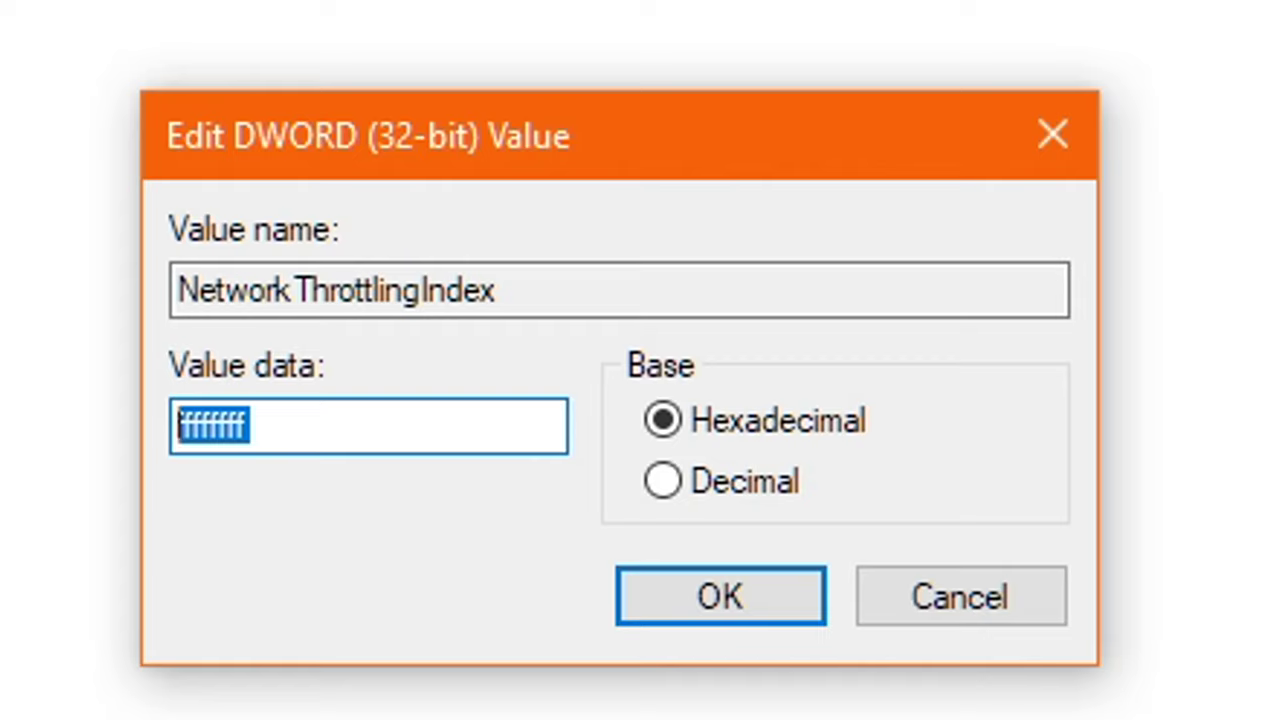
type("FFFFFFFF")
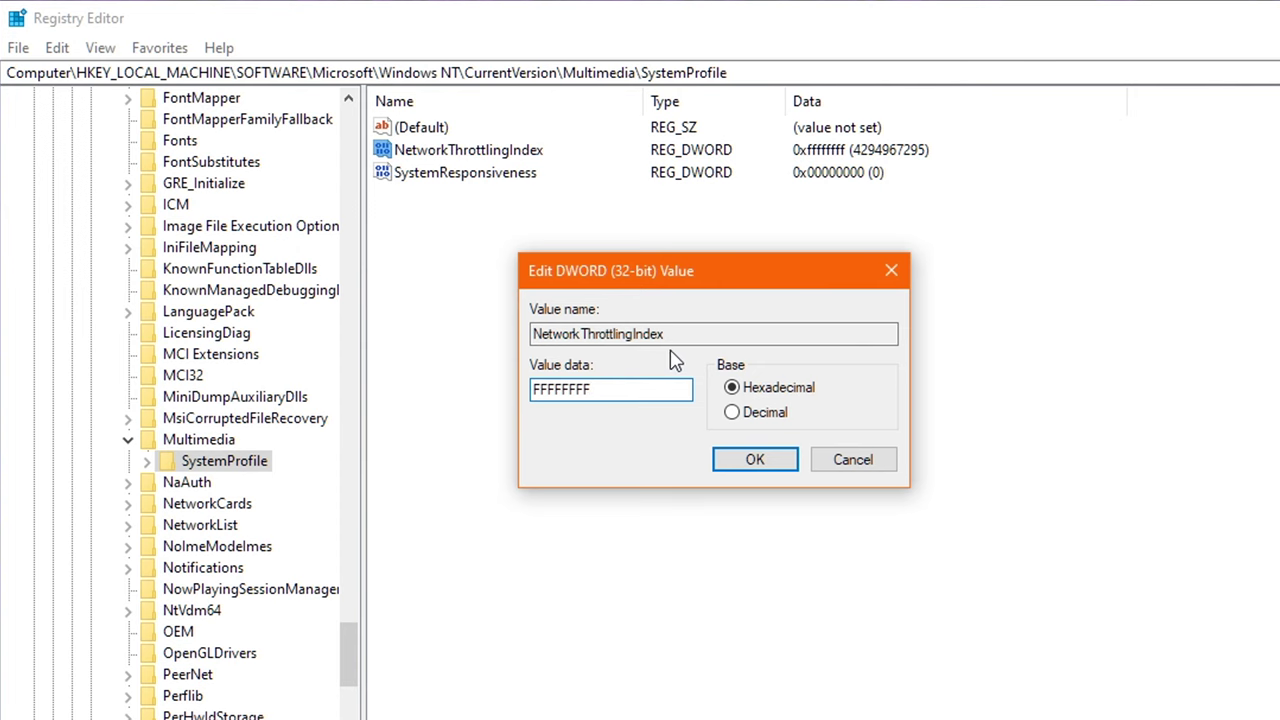
left_click(768, 463)
Set the SystemResponsiveness value data of the SystemProfile key to 0 in hexadecimal.
left_click(476, 178)
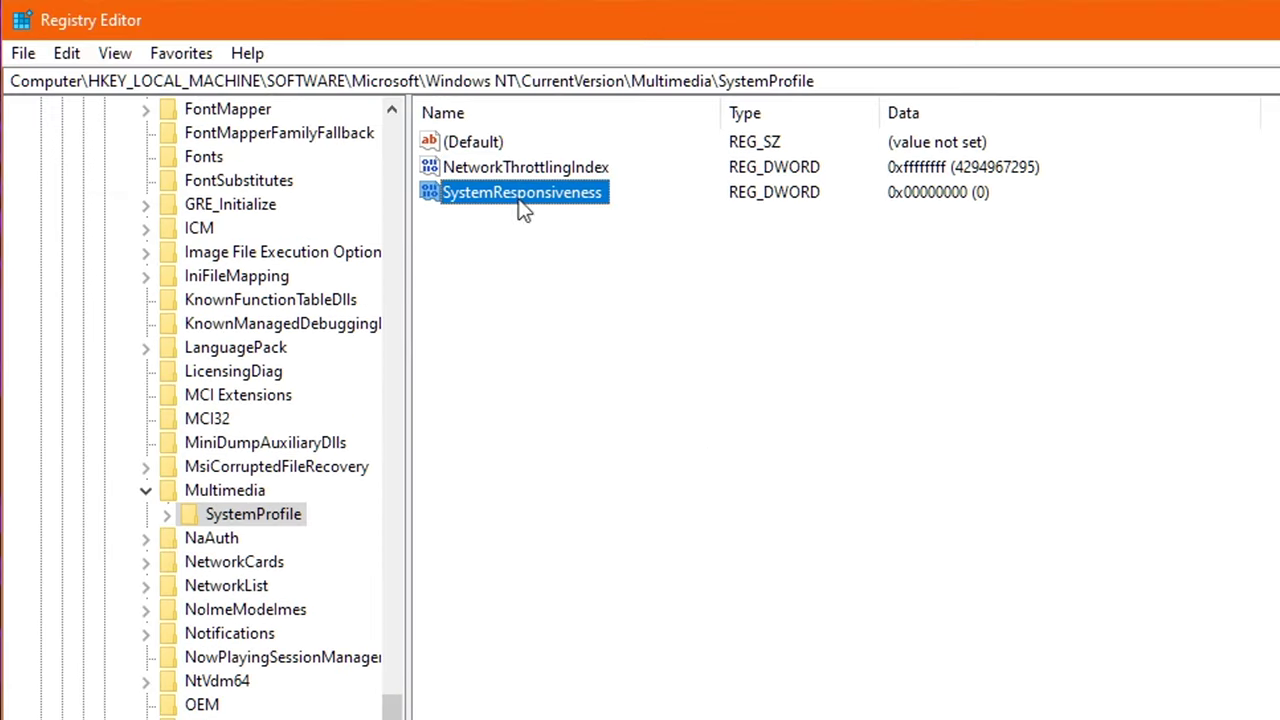
double_click(518, 200)
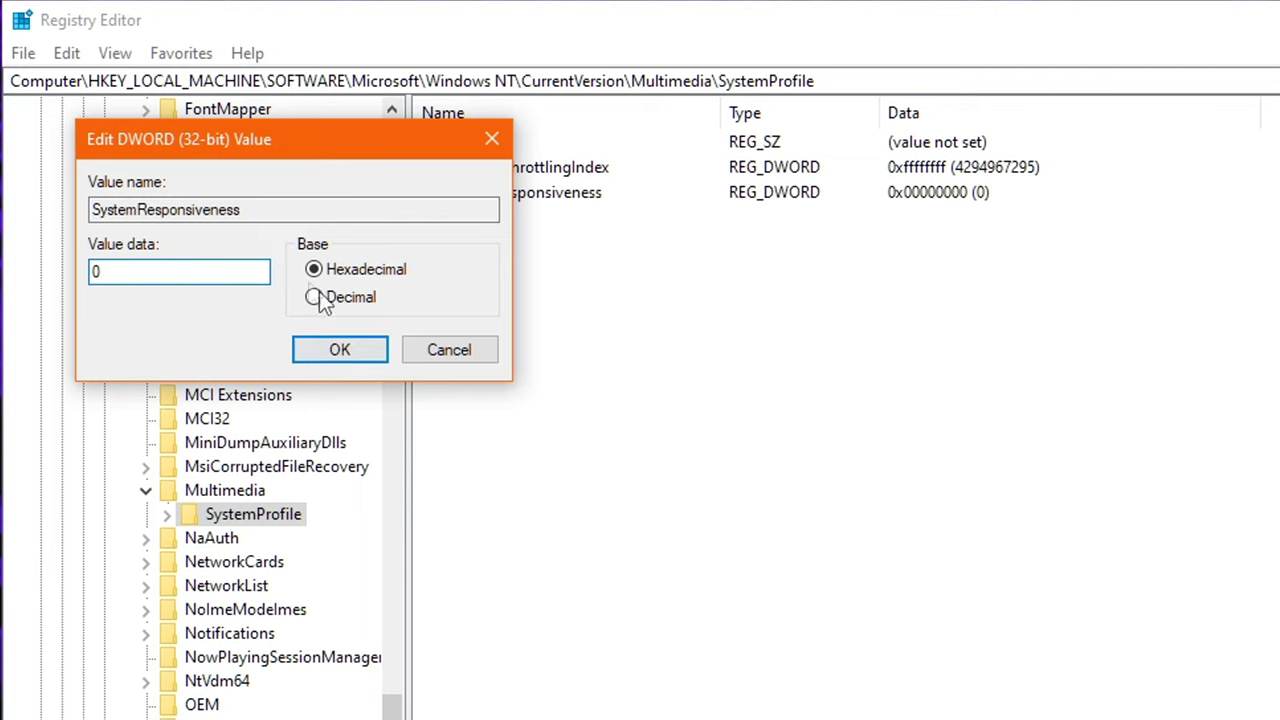
left_click(355, 370)
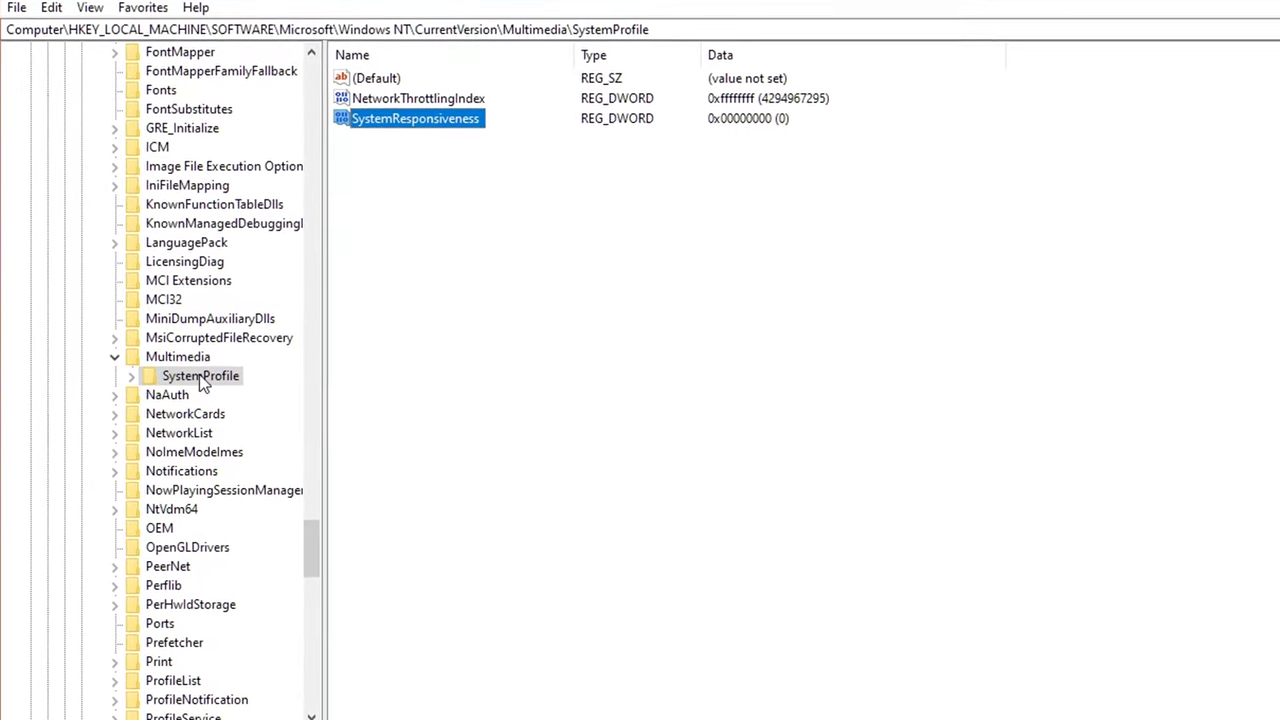
Expand SystemProfile and its Tasks subkey and open the Games key.
double_click(200, 378)
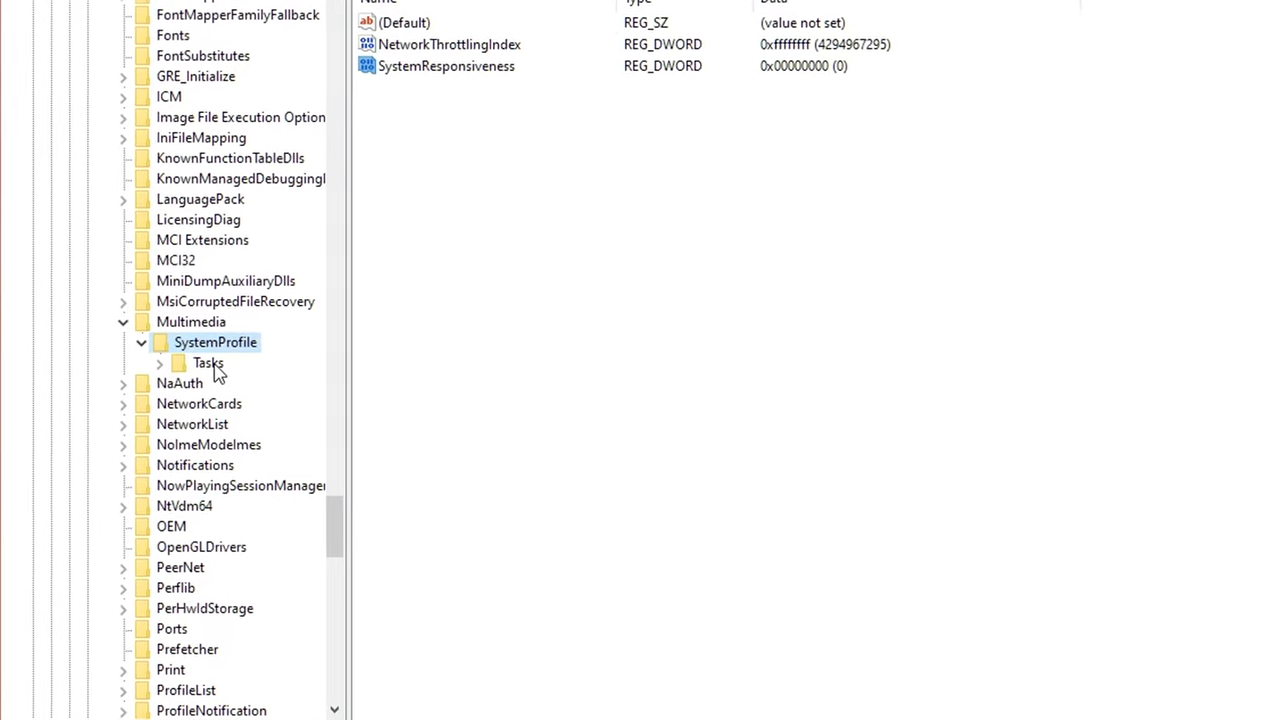
double_click(205, 370)
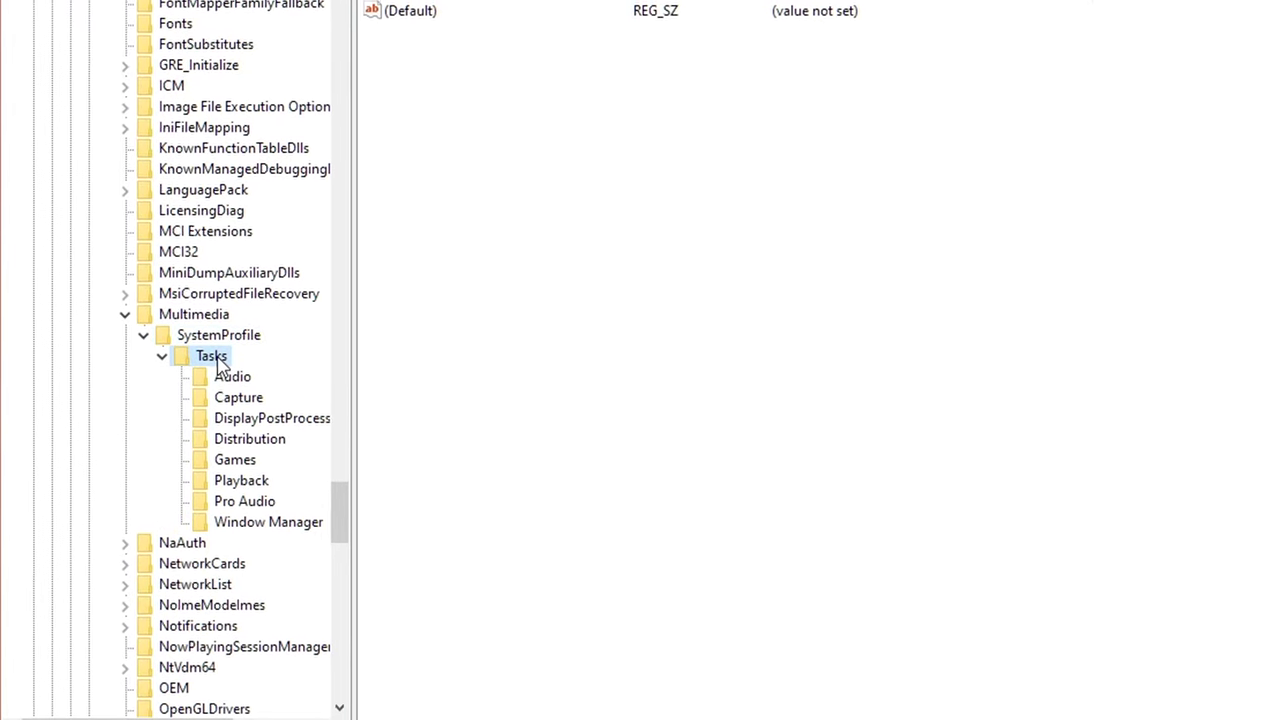
left_click(241, 452)
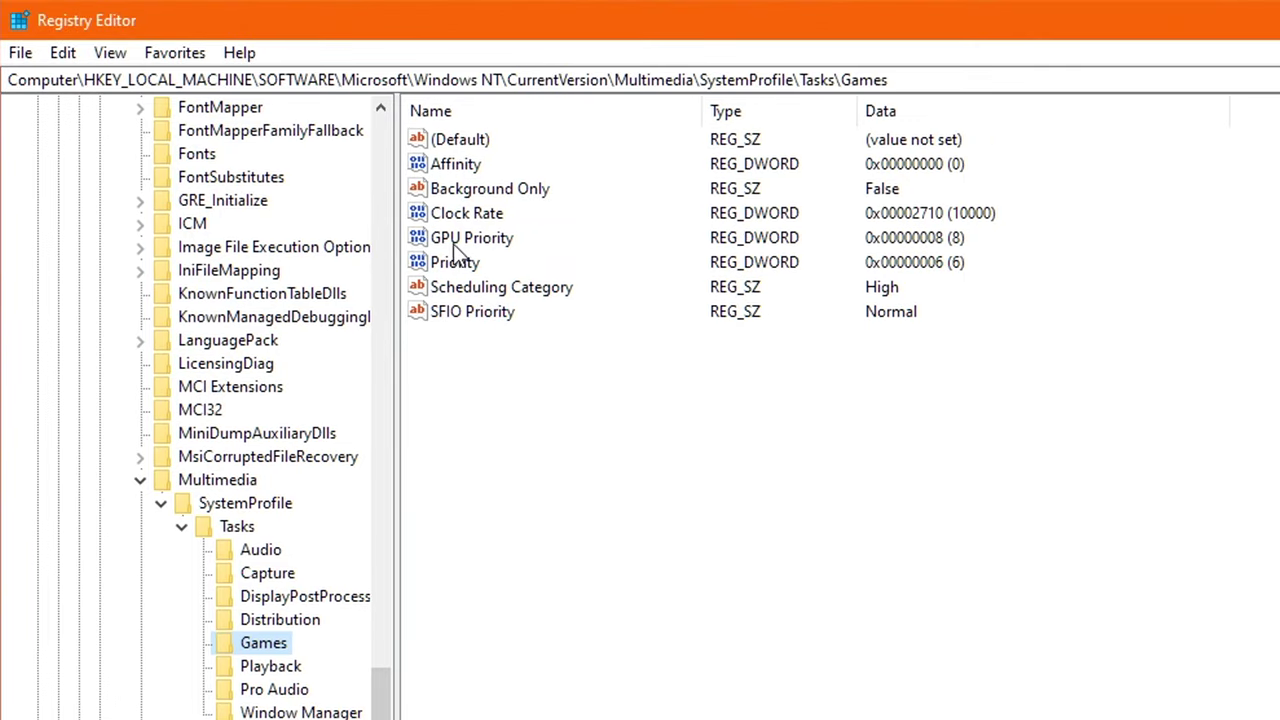
Set the Games key's GPU Priority to 8 and its Priority to 6 in hexadecimal.
double_click(483, 240)
left_click(155, 270)
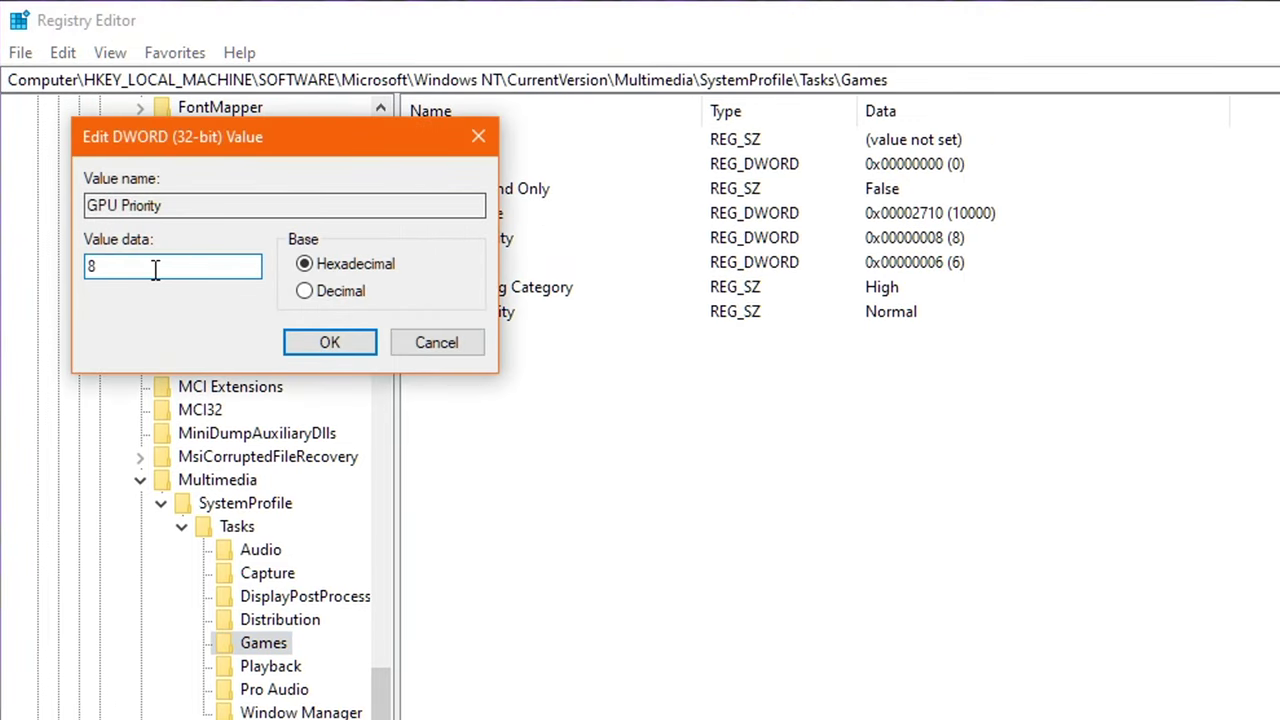
left_click(322, 342)
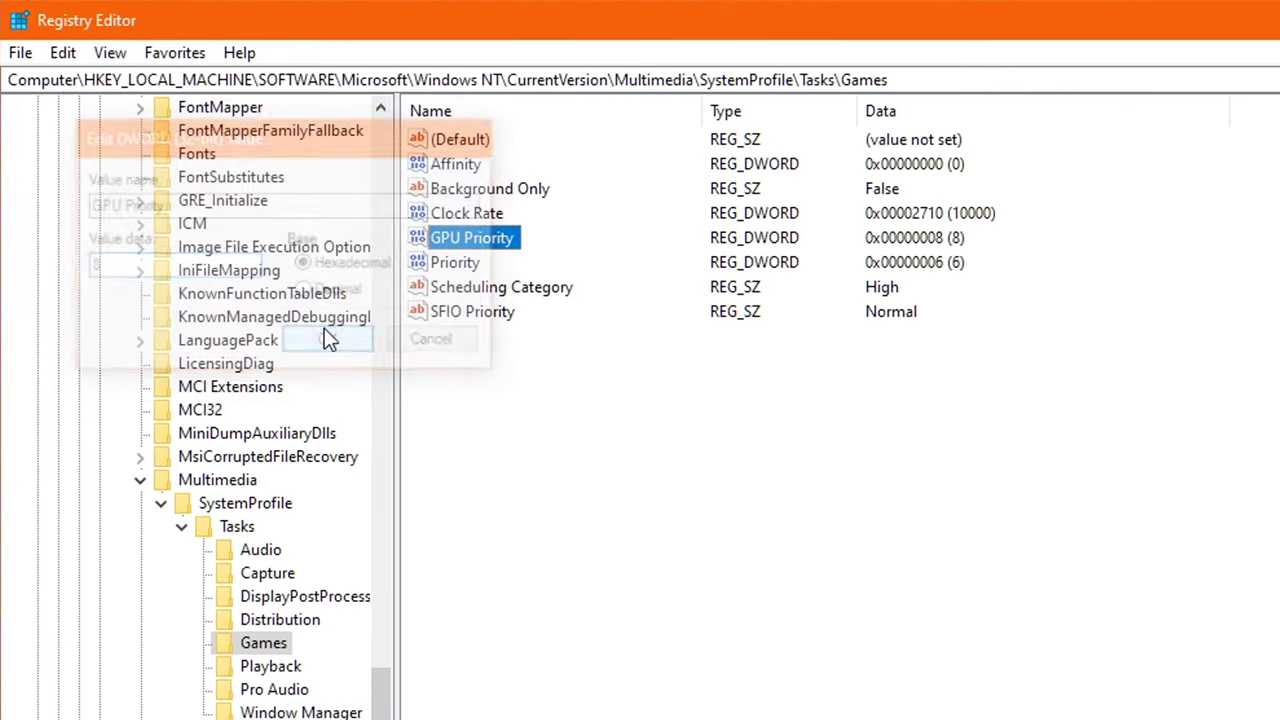
double_click(460, 264)
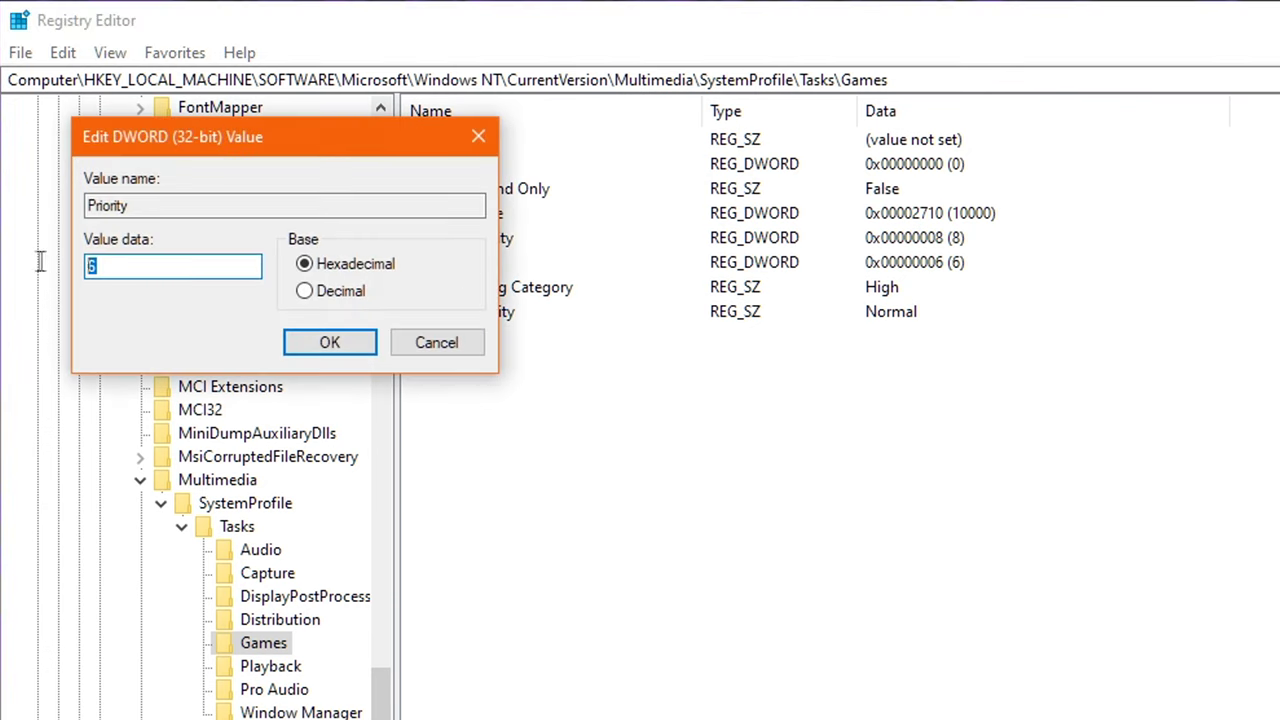
left_click(330, 343)
Set the Scheduling Category string of the Games key to High.
left_click(516, 290)
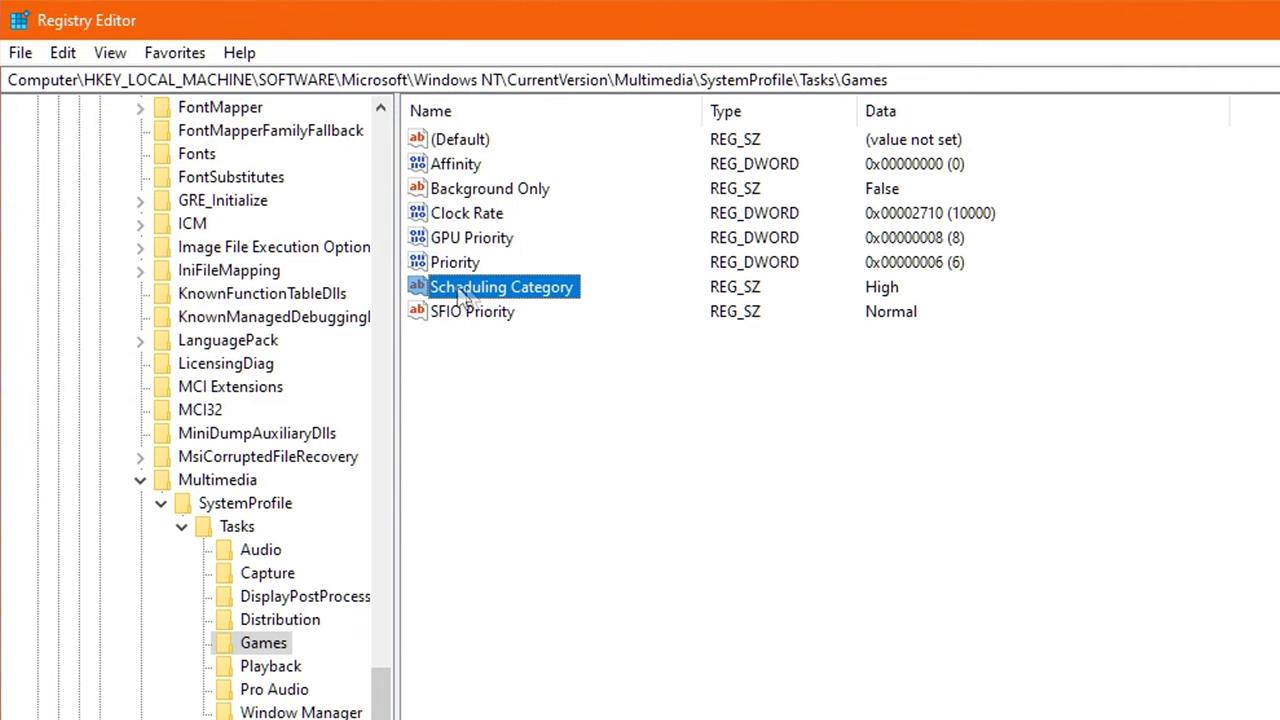
double_click(475, 286)
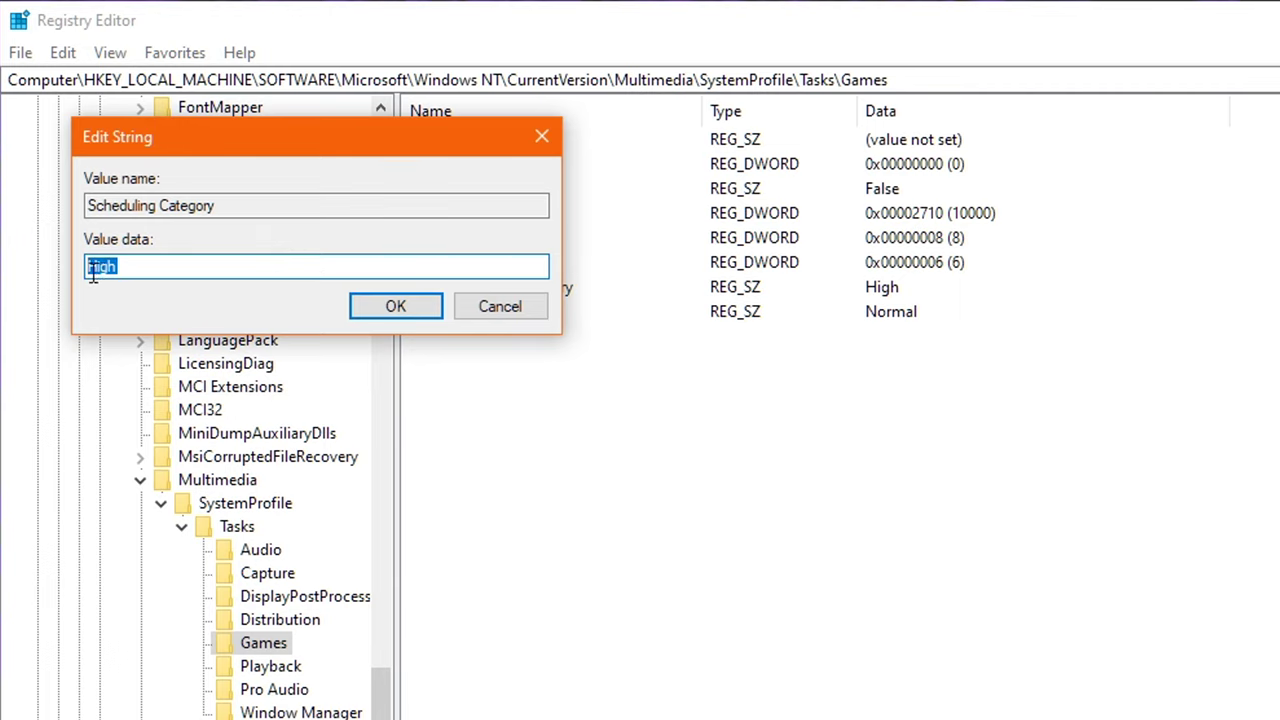
left_click(413, 306)
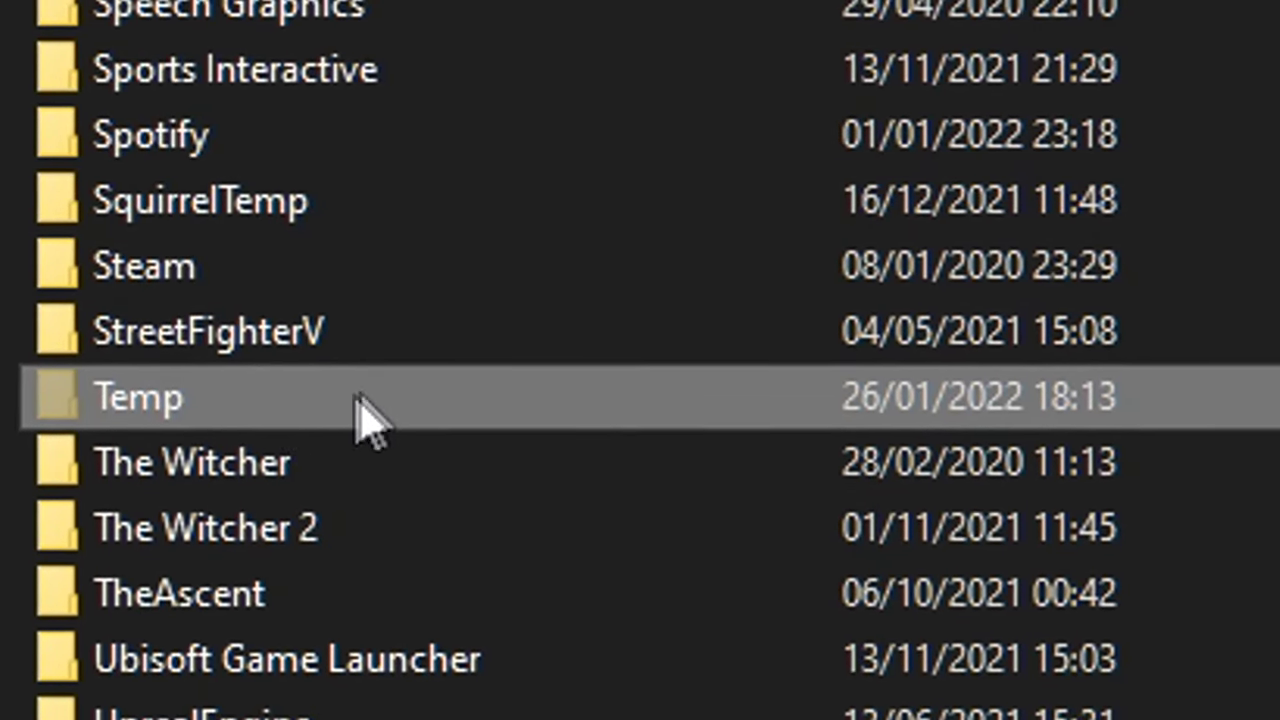
Search Windows for %appdata% and open the Roaming application data folder.
mouse_move(263, 400)
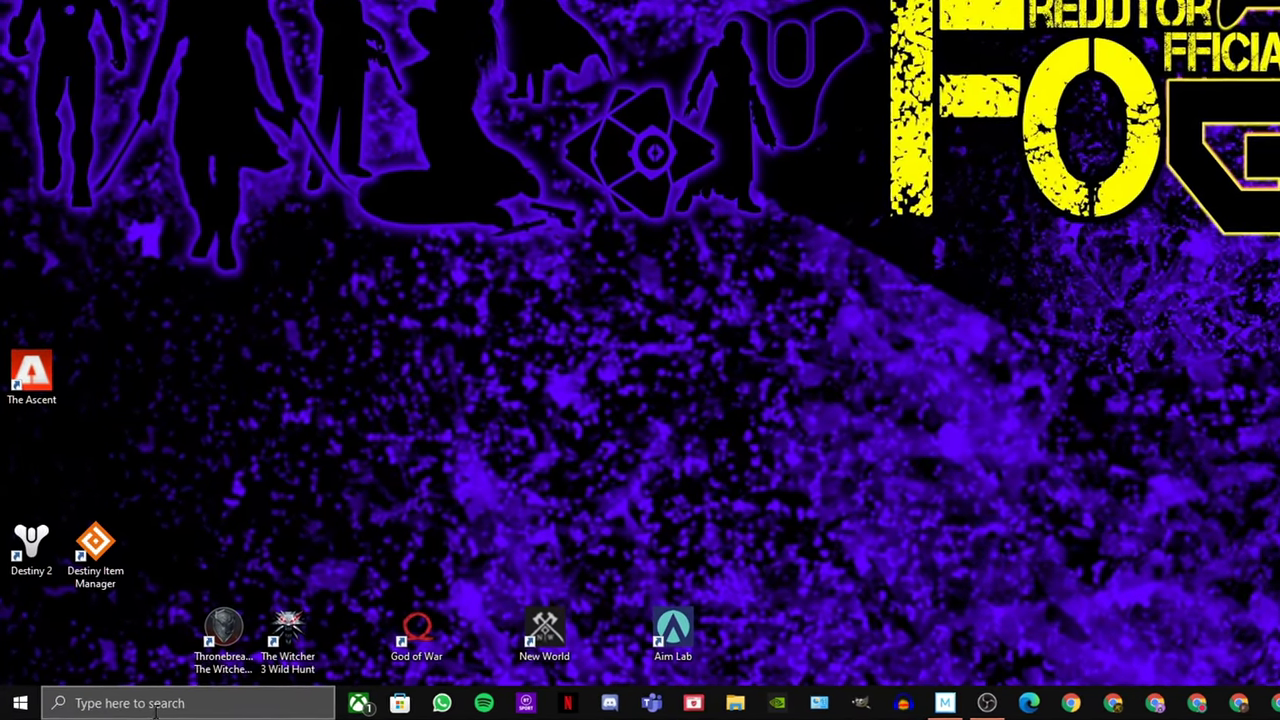
left_click(119, 707)
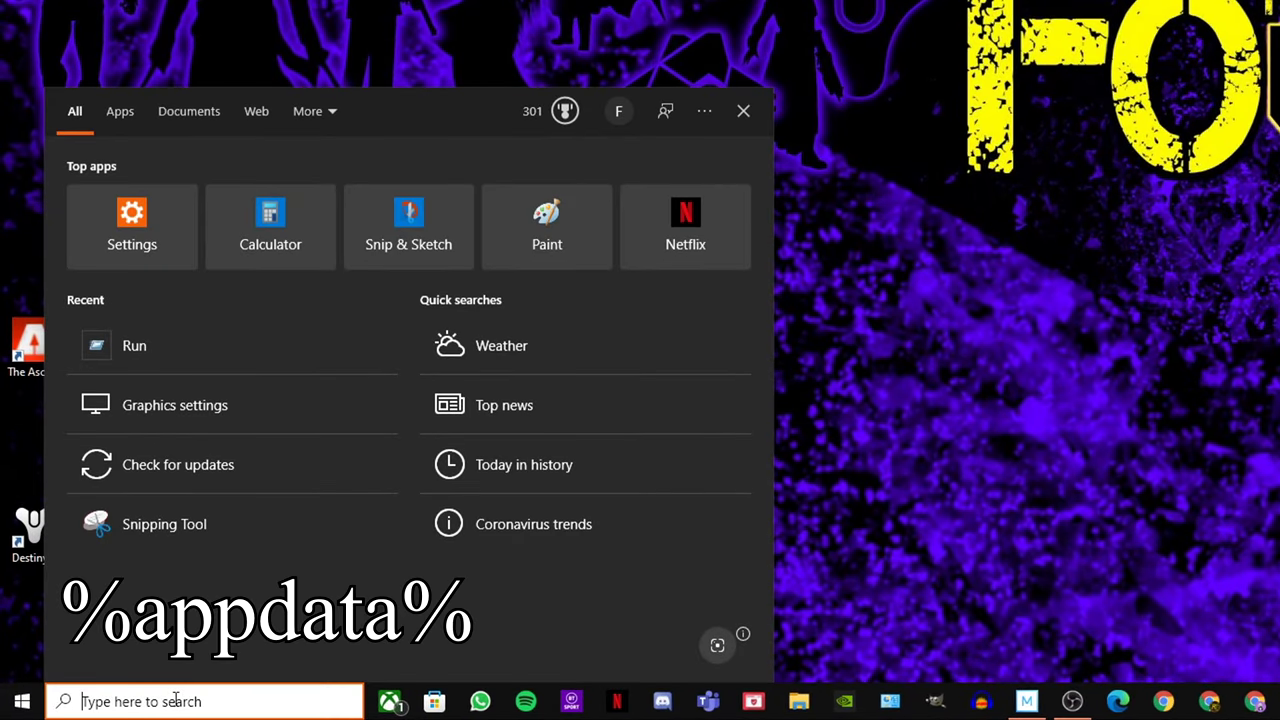
type("%appdata")
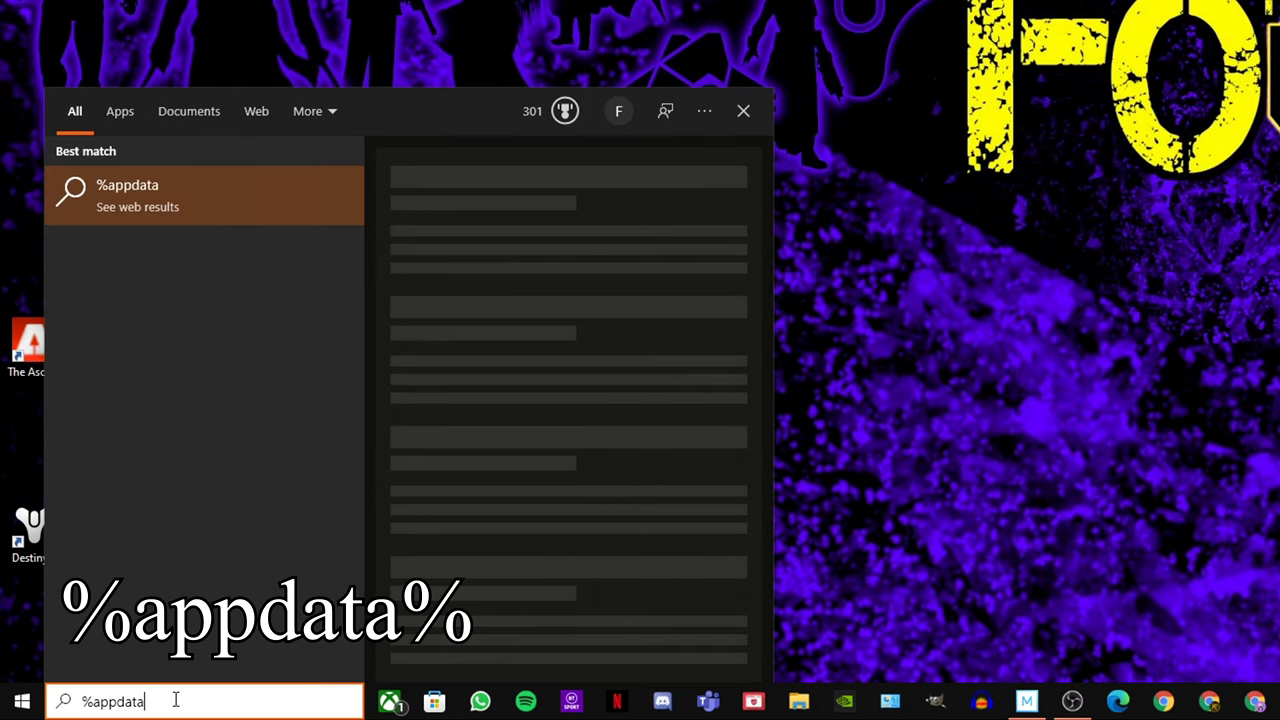
type("%")
key("Return")
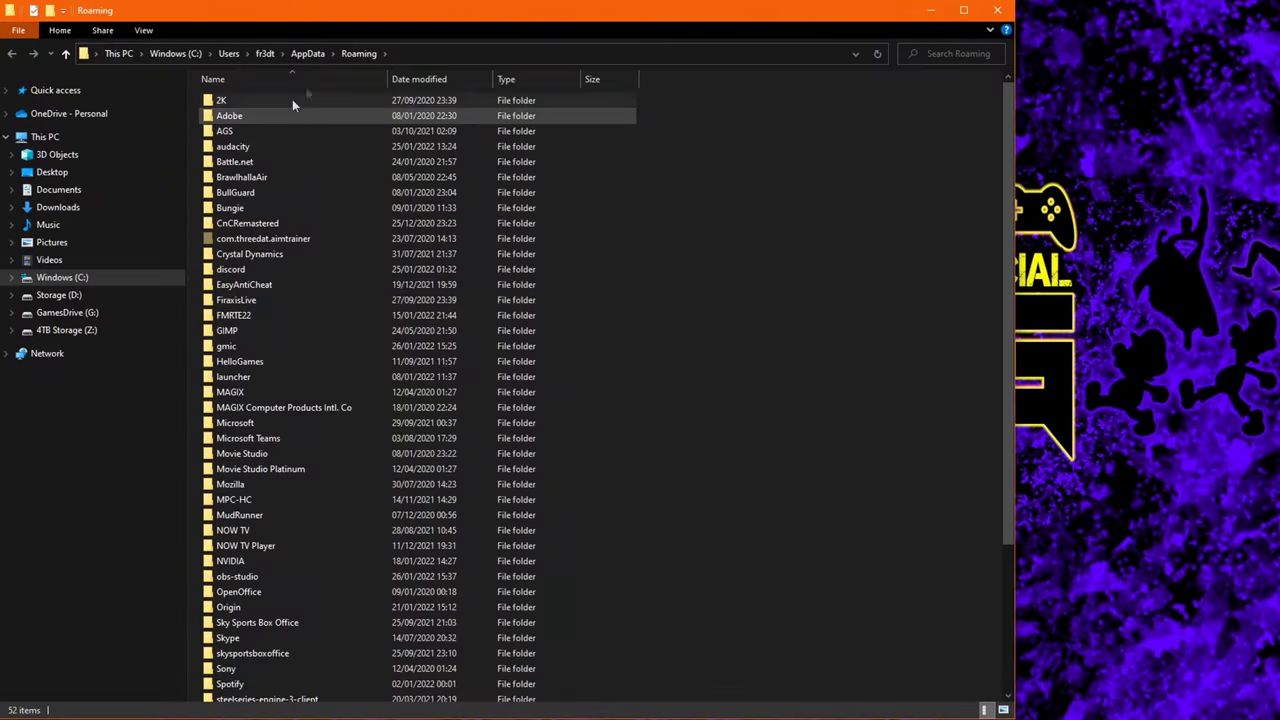
Go up from the Roaming folder to its parent AppData folder.
left_click(256, 240)
scroll(240, 415, "down", 4)
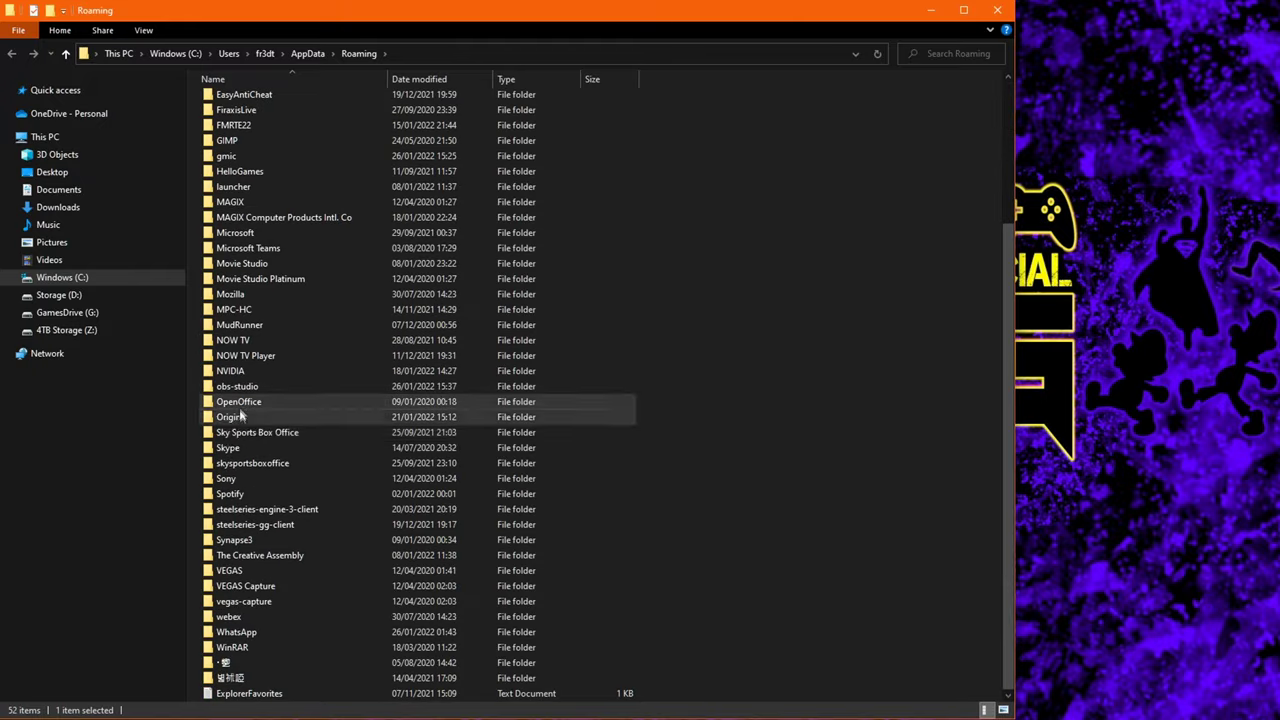
scroll(240, 420, "up", 4)
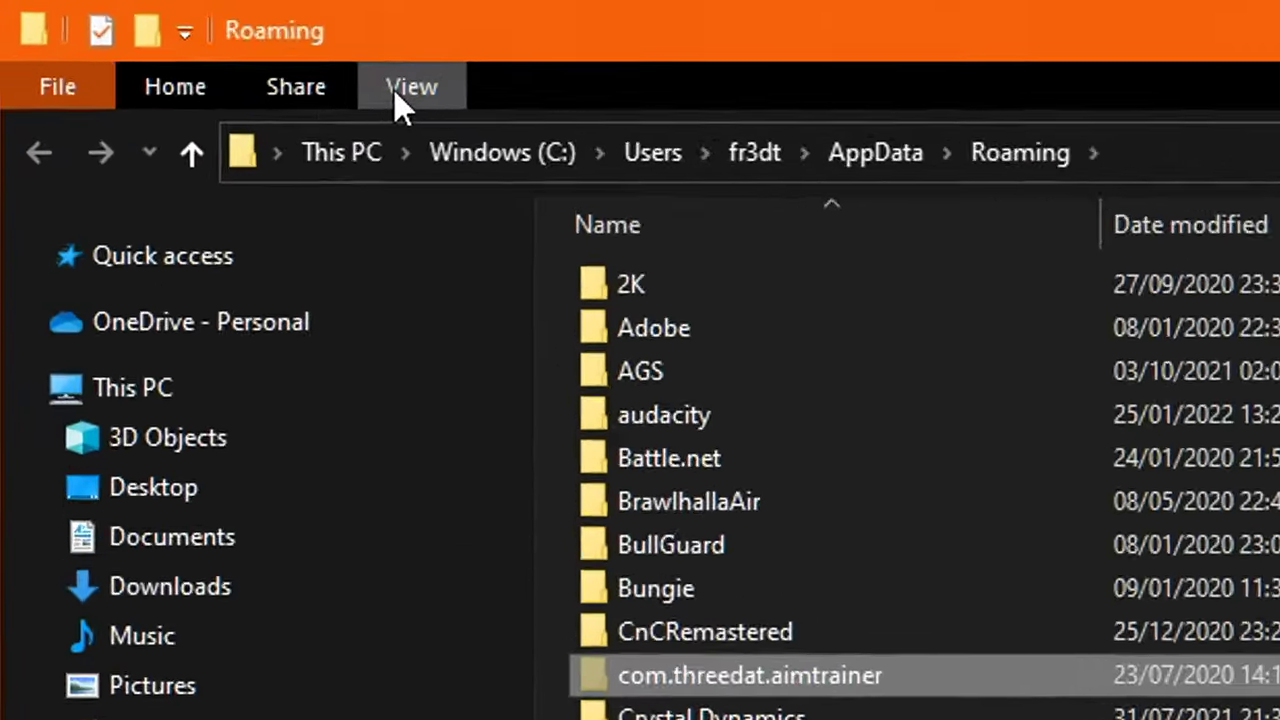
left_click(140, 32)
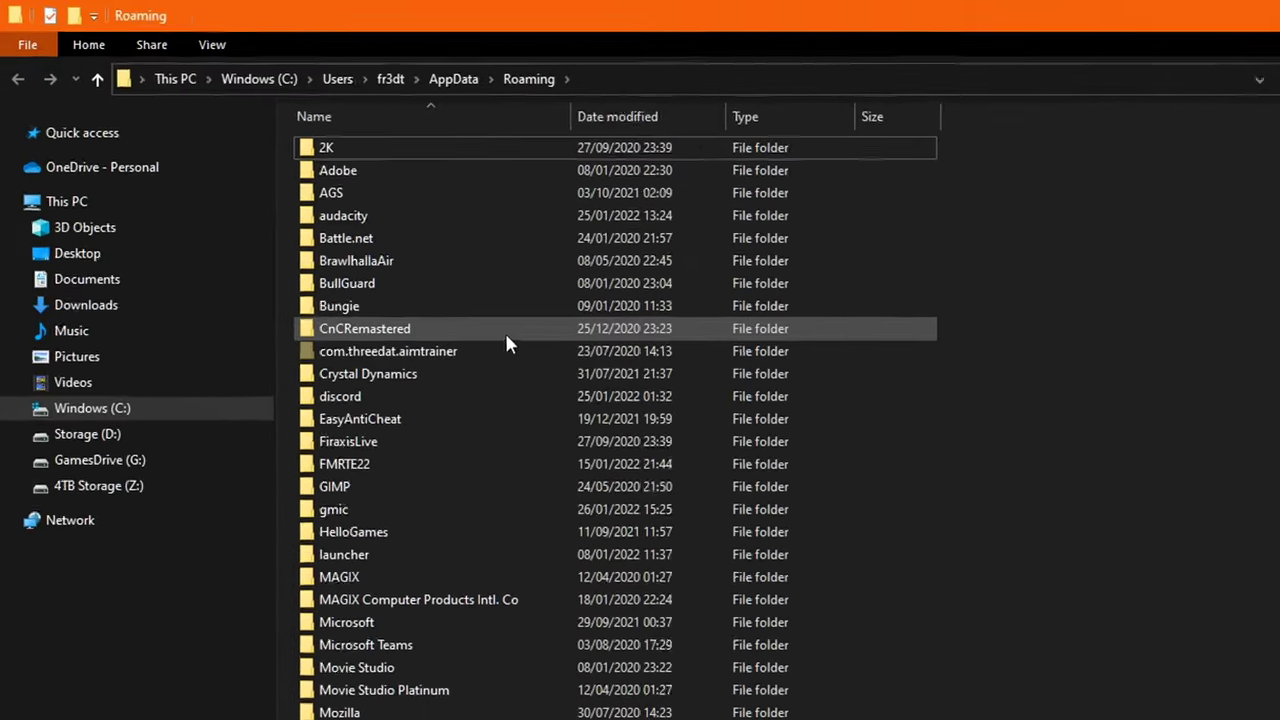
left_click(549, 95)
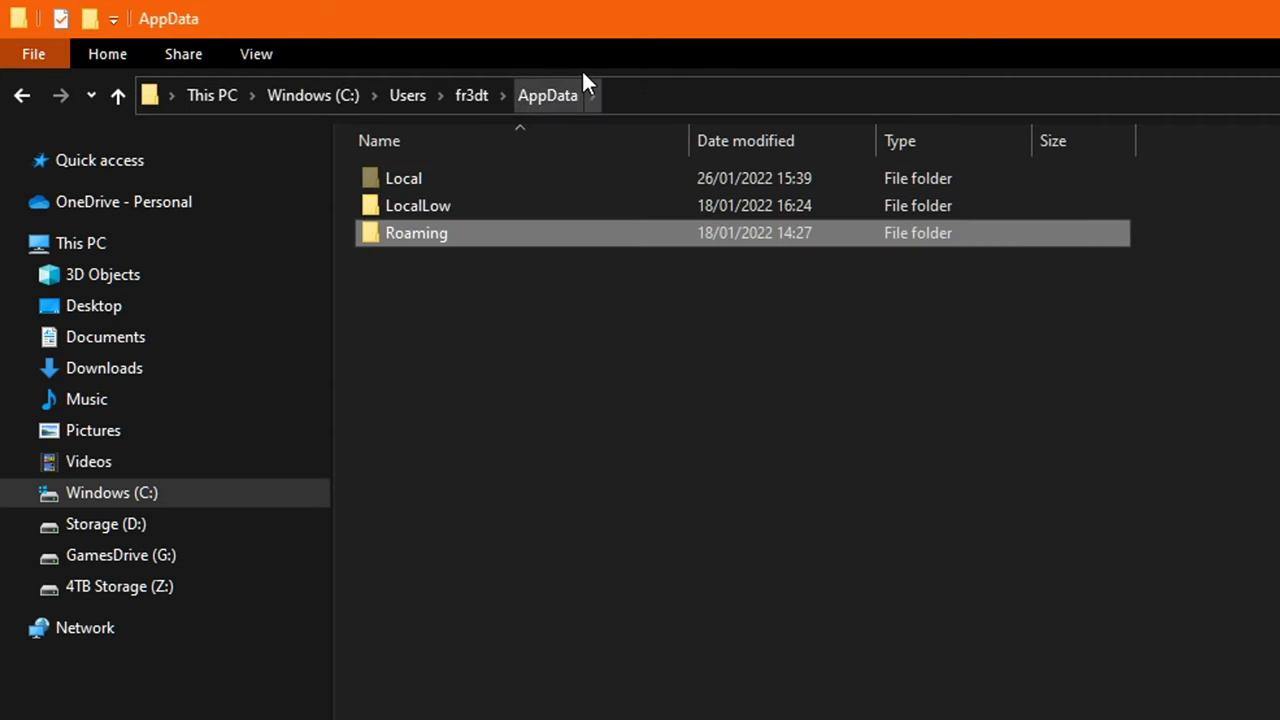
Open the Local folder inside AppData and open its Temp subfolder.
left_click(425, 175)
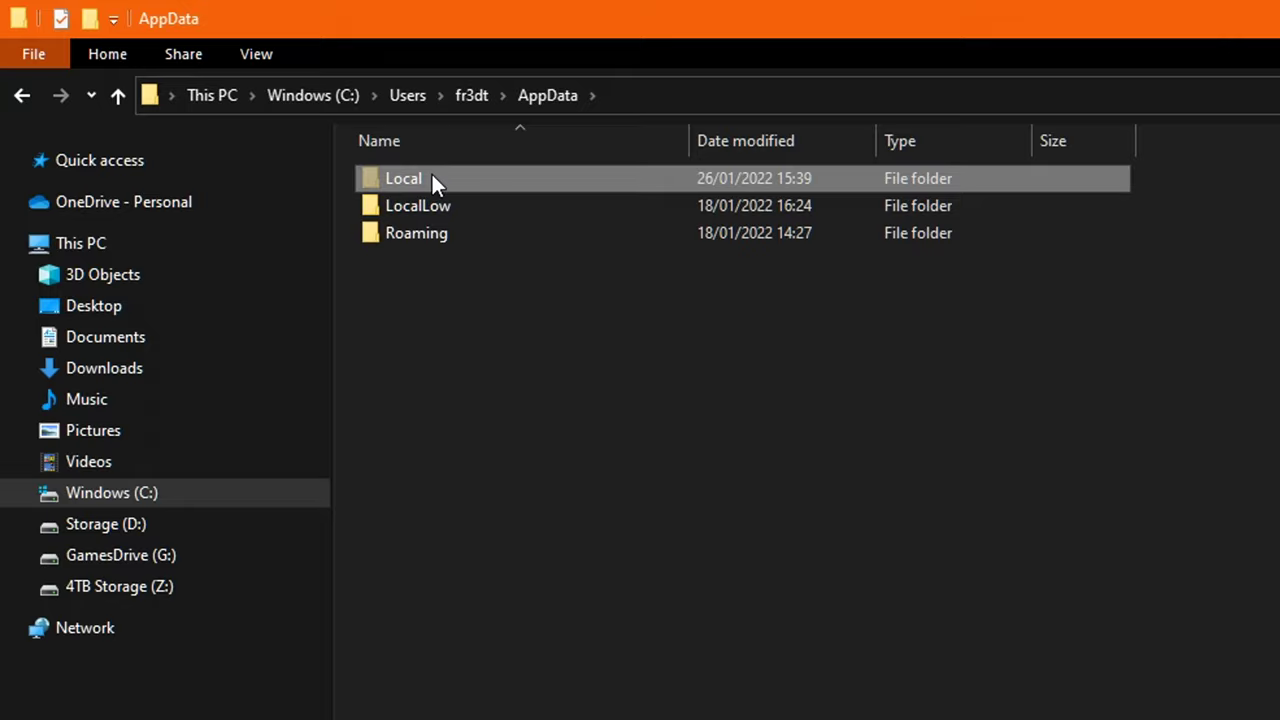
double_click(450, 178)
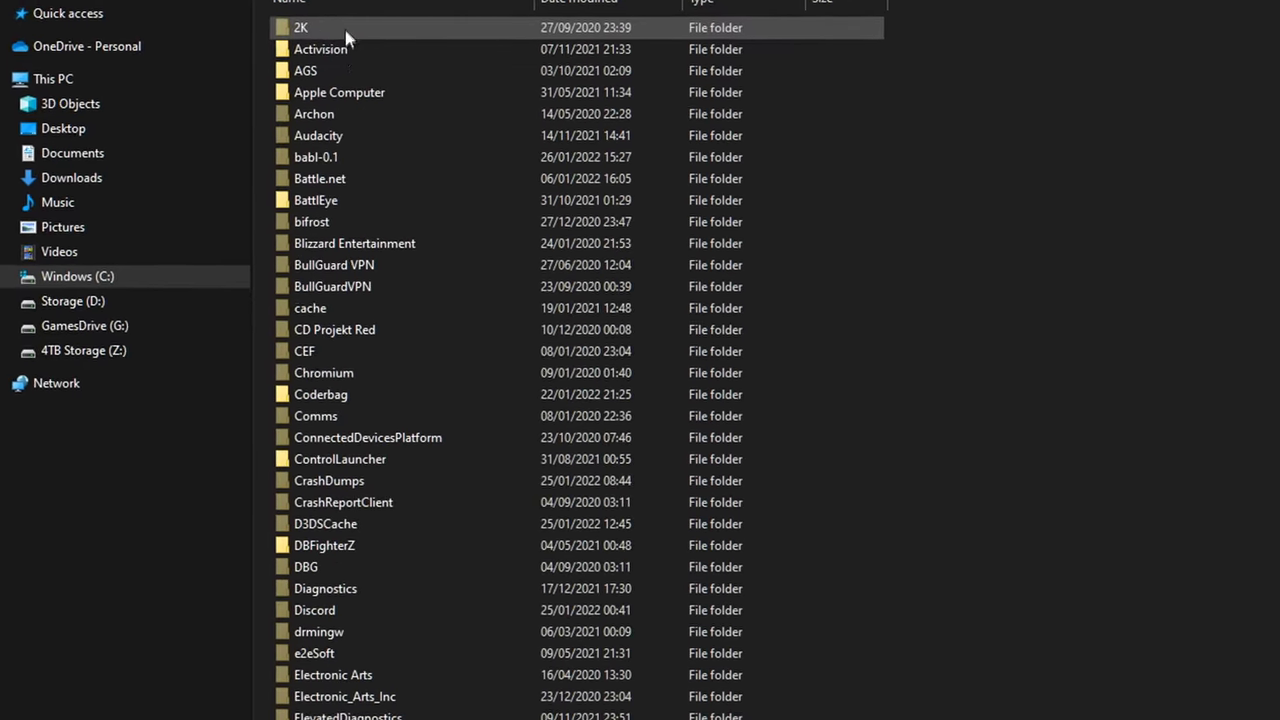
scroll(430, 260, "down", 10)
scroll(435, 320, "down", 15)
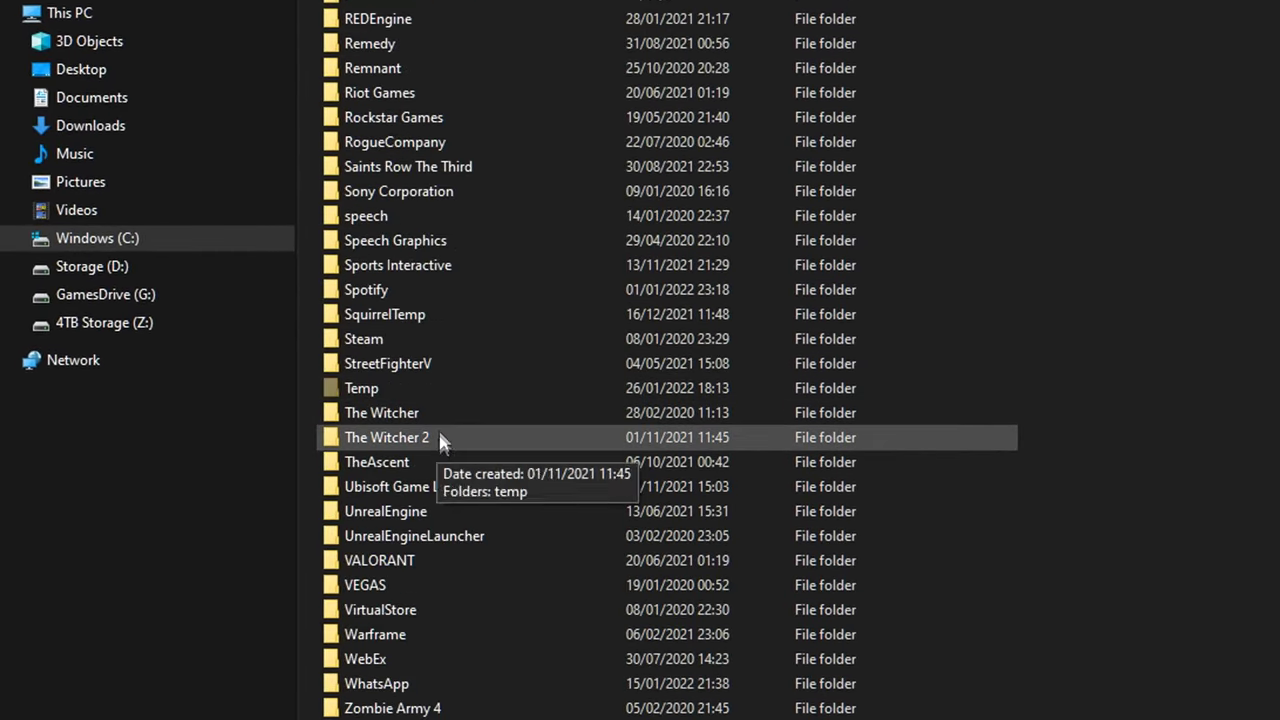
double_click(373, 388)
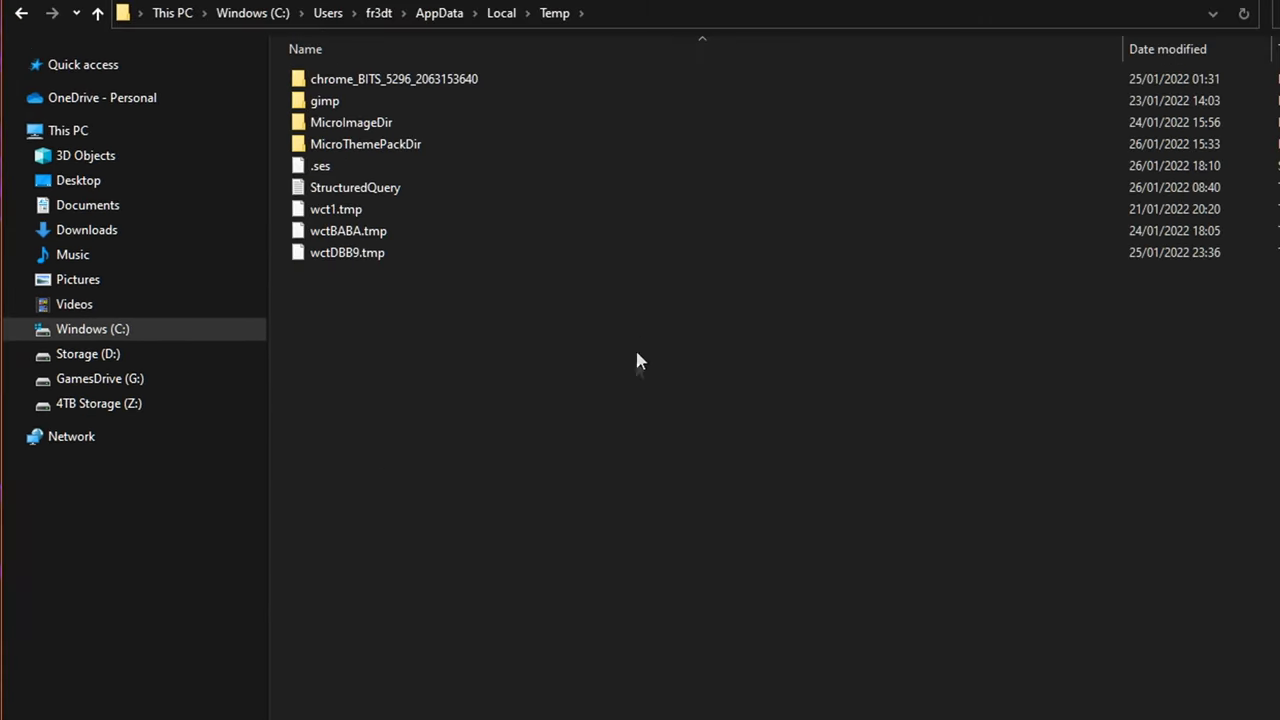
Delete all files and folders in the Temp folder, skipping every item that is in use.
left_click_drag(1100, 653, 268, 47)
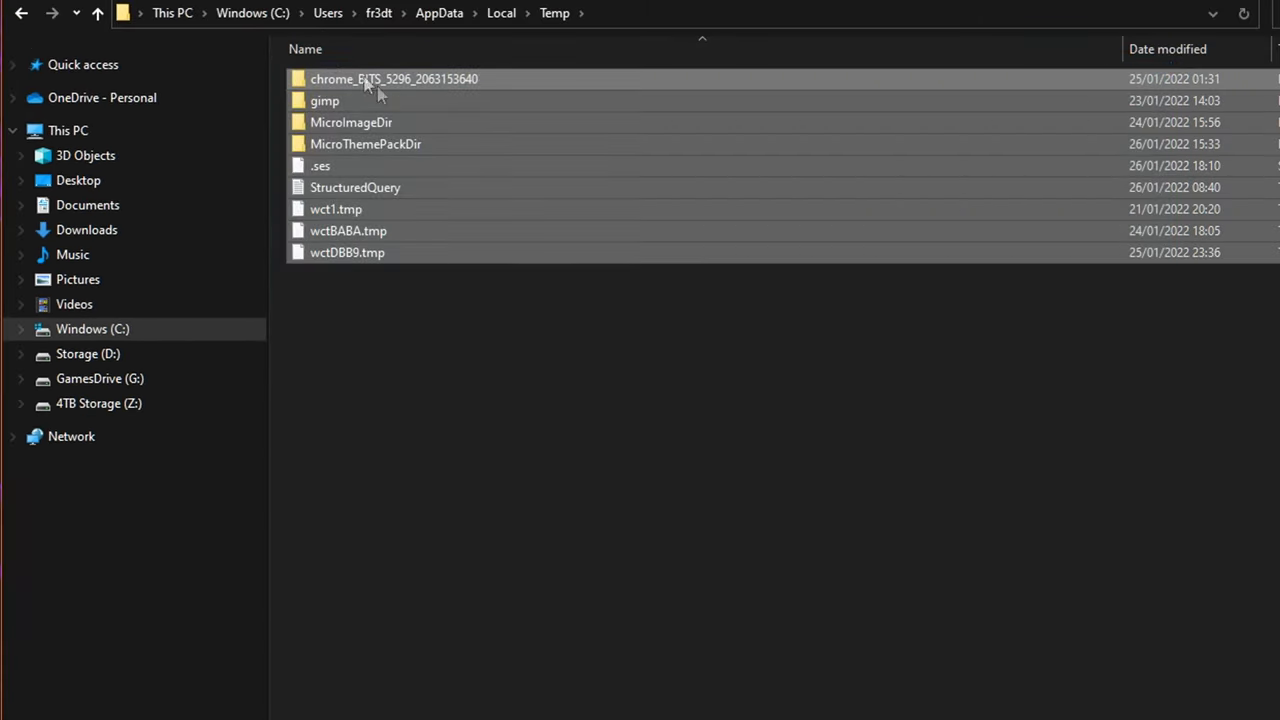
right_click(455, 350)
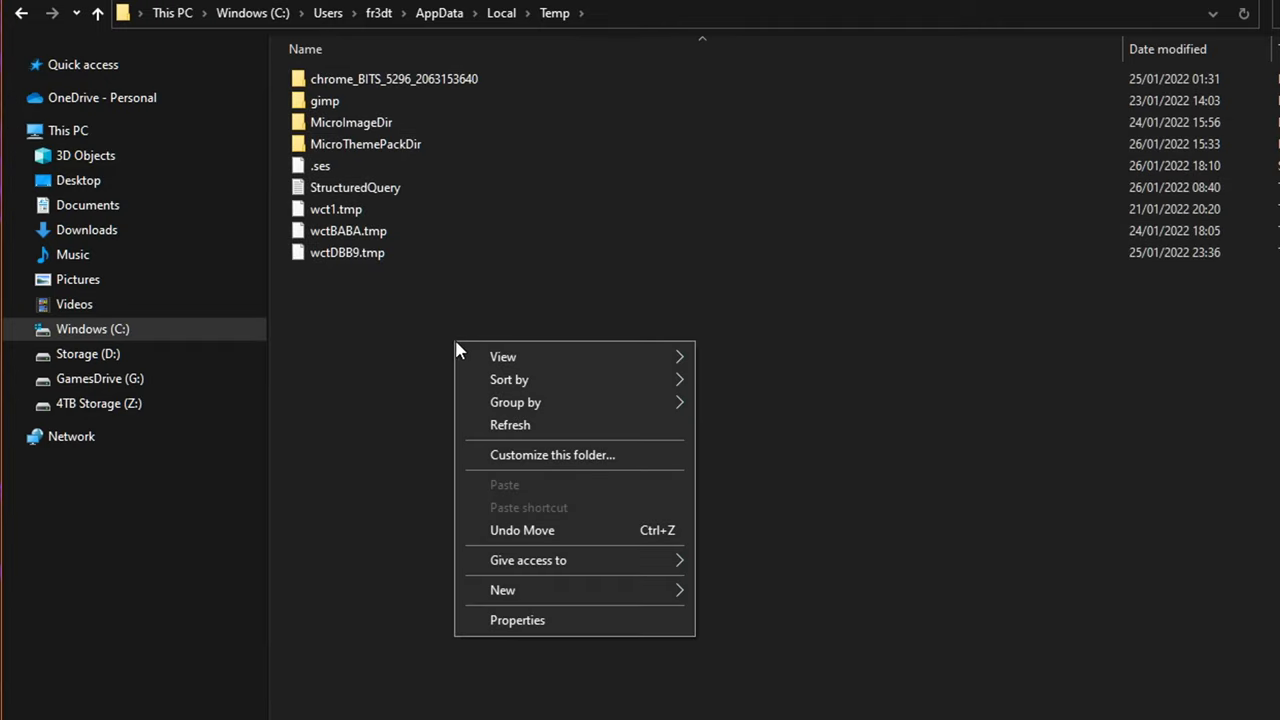
left_click(351, 306)
left_click_drag(830, 404, 343, 68)
right_click(342, 79)
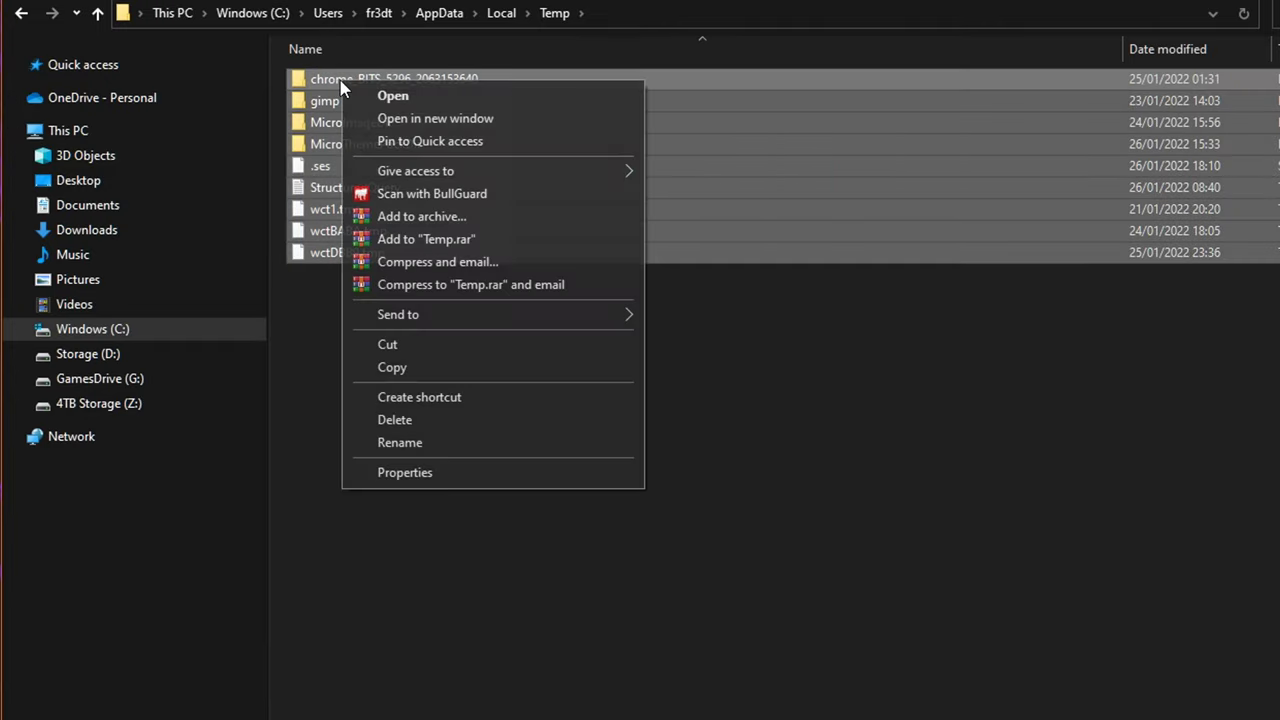
left_click(459, 426)
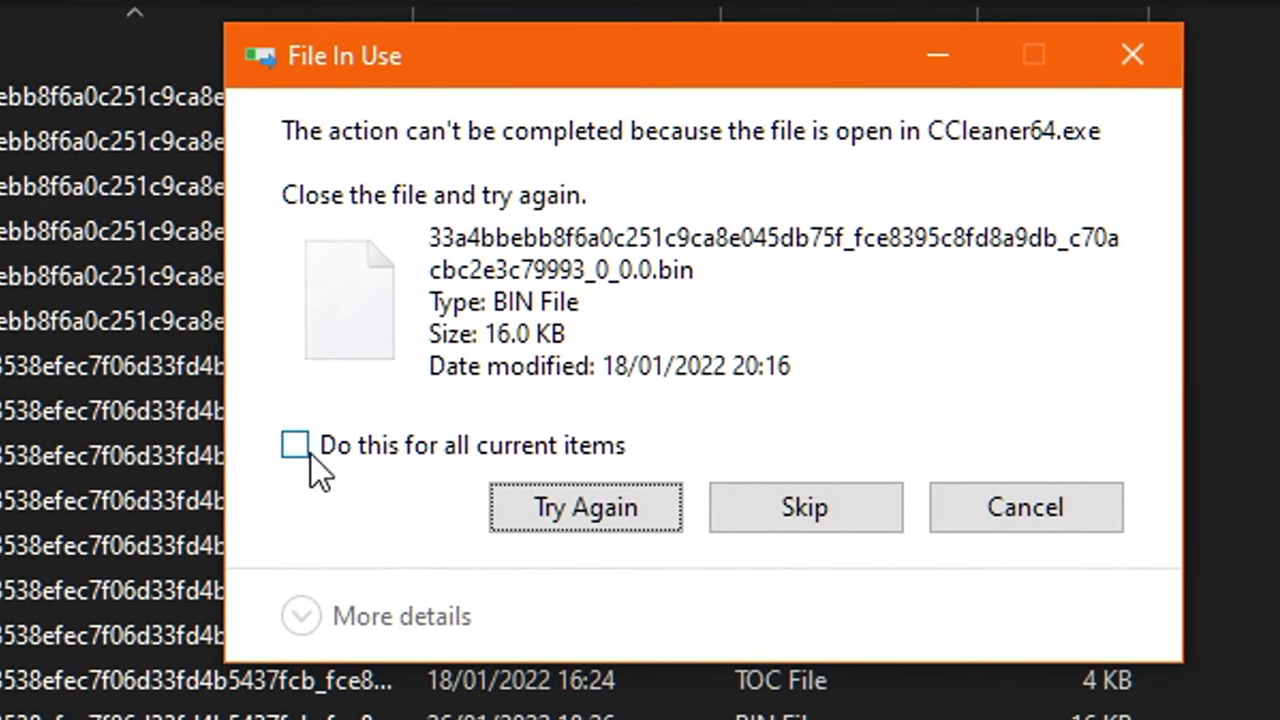
left_click(283, 449)
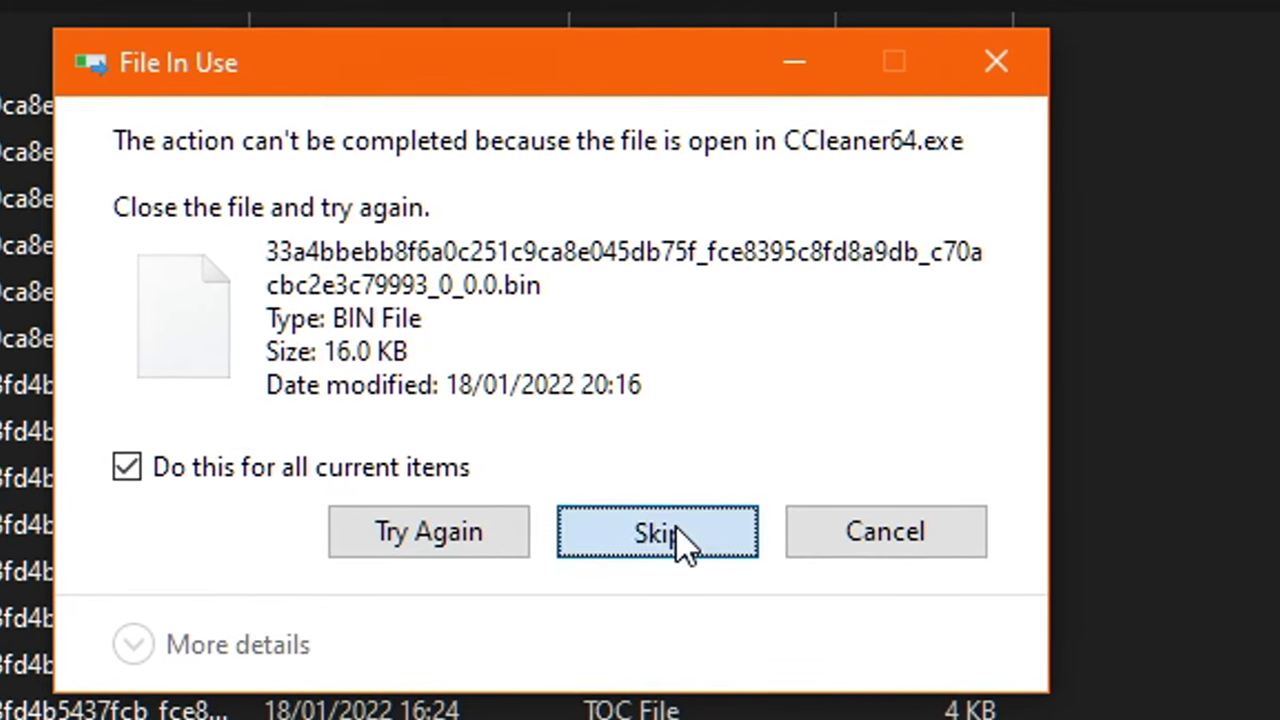
left_click(695, 530)
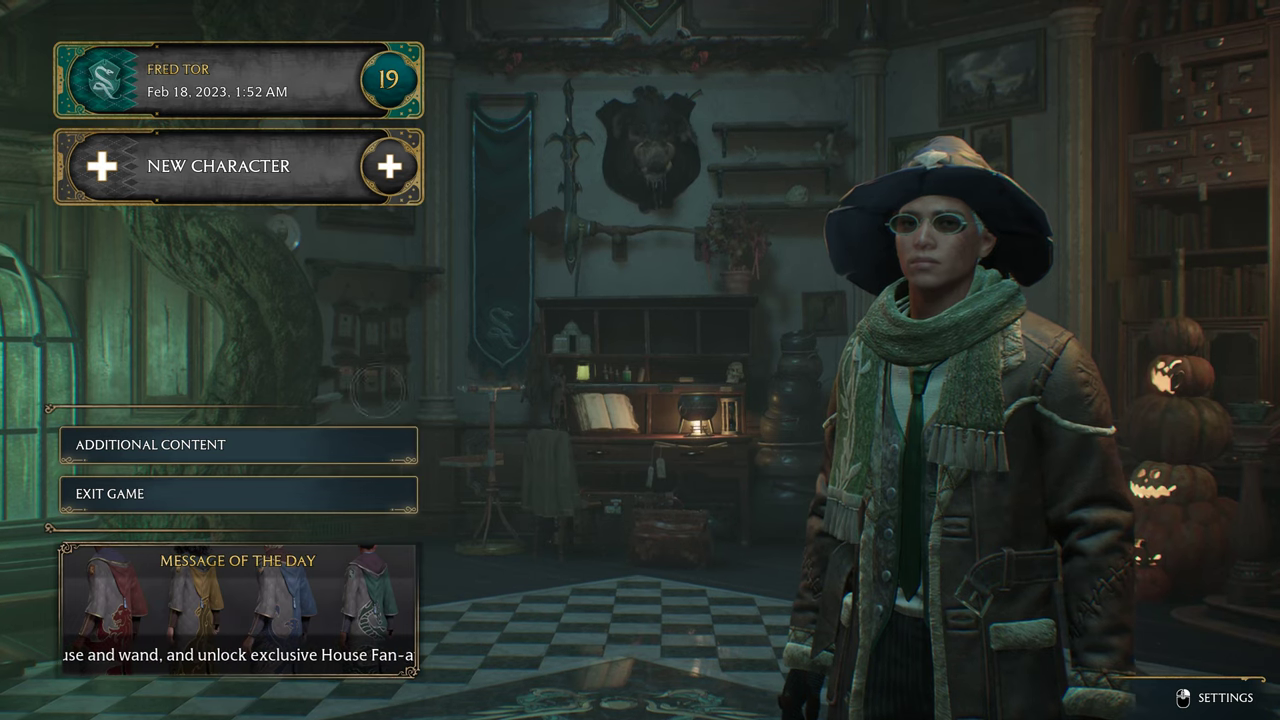
Switch to Hogwarts Legacy's display options and keep Upscale Mode on NVIDIA DLSS Performance and NVIDIA Reflex Low Latency on On.
right_click(526, 354)
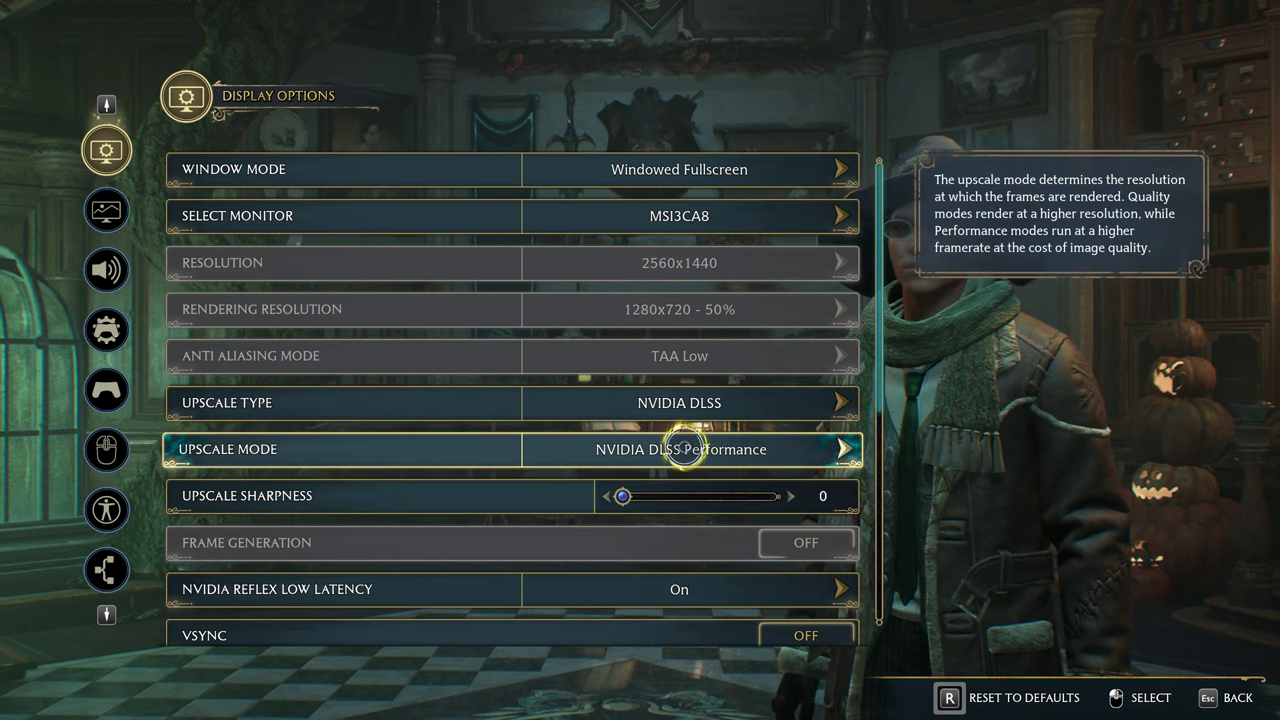
left_click(709, 448)
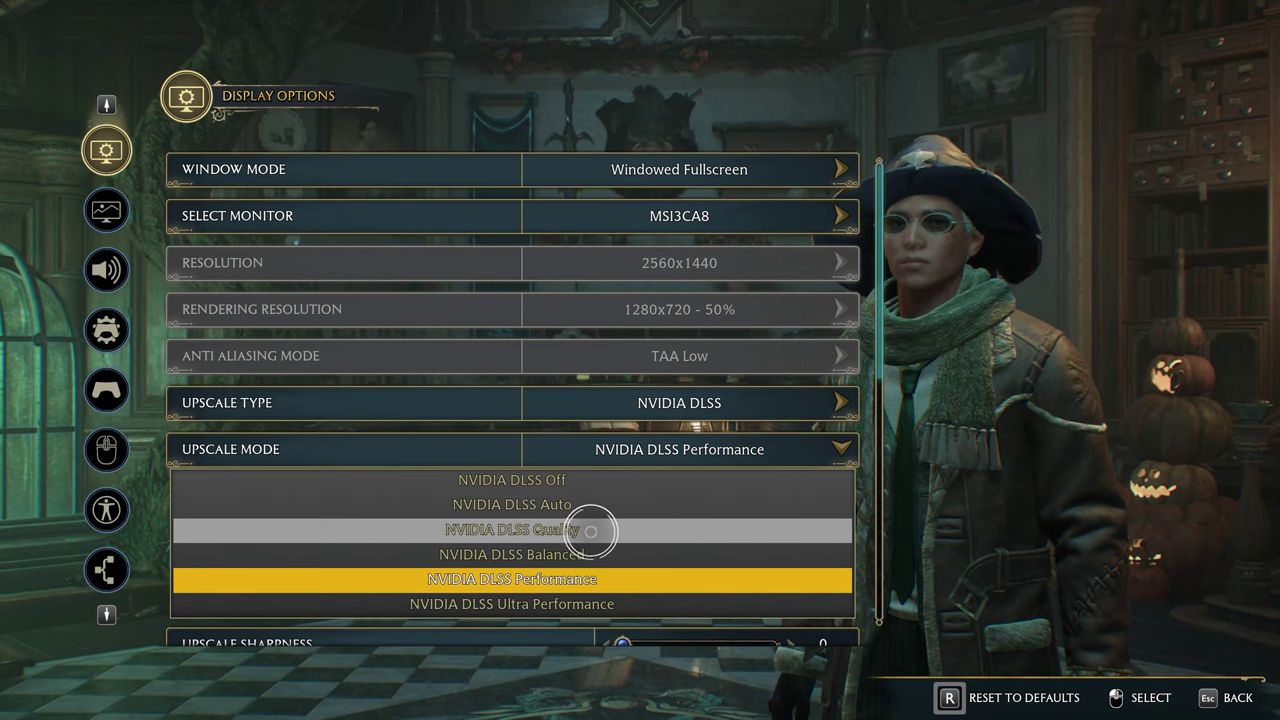
left_click(786, 451)
scroll(460, 521, "down", 1)
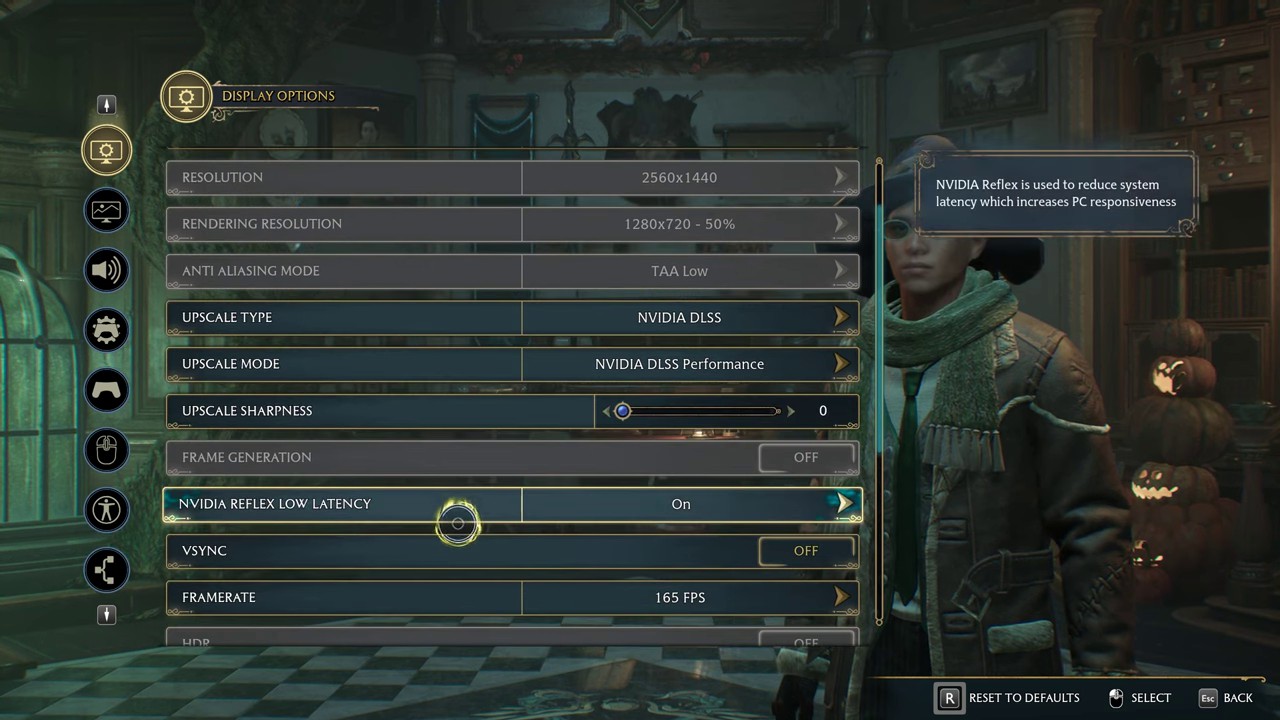
left_click(726, 506)
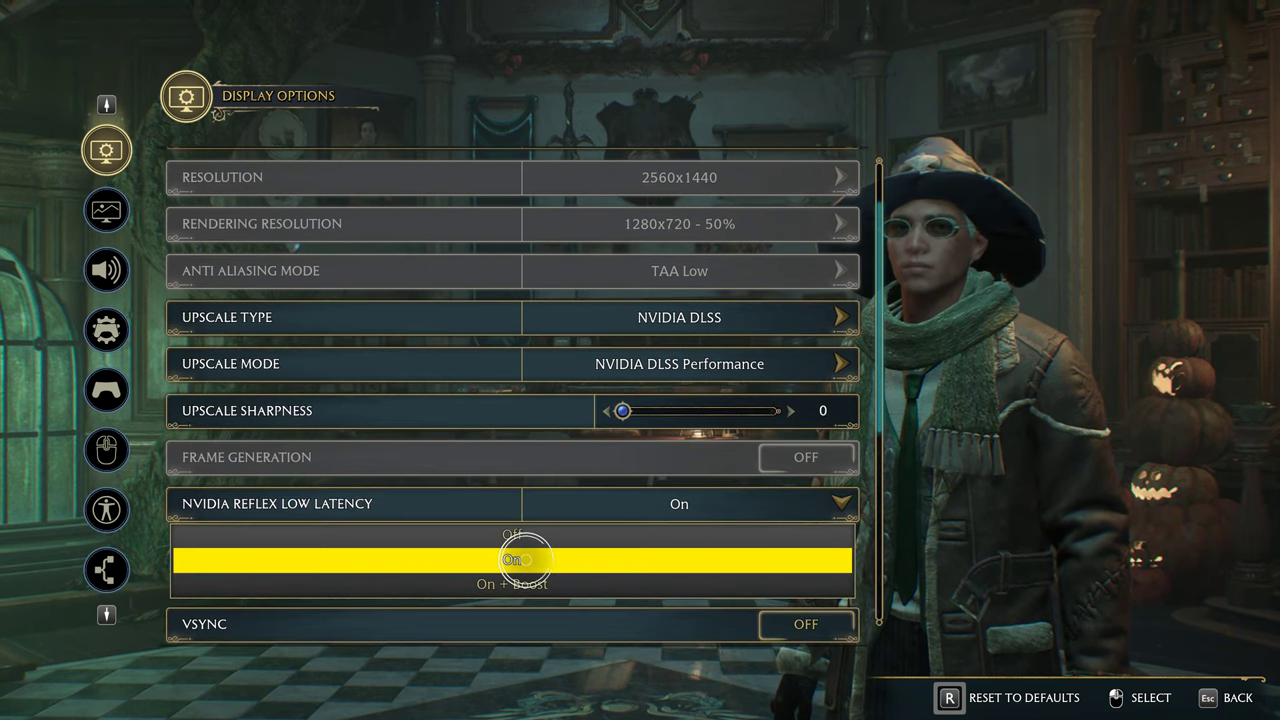
left_click(542, 557)
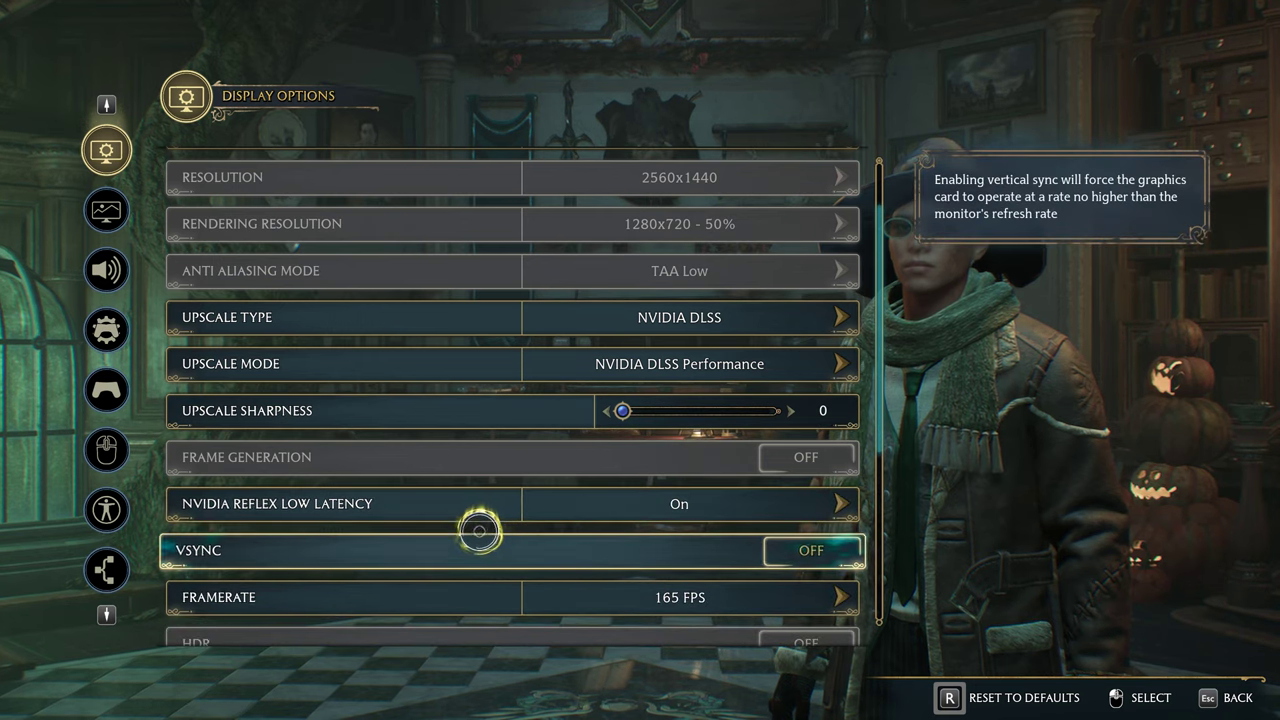
Set the Framerate cap in the display options to 120 FPS.
scroll(490, 512, "down", 2)
scroll(514, 457, "down", 2)
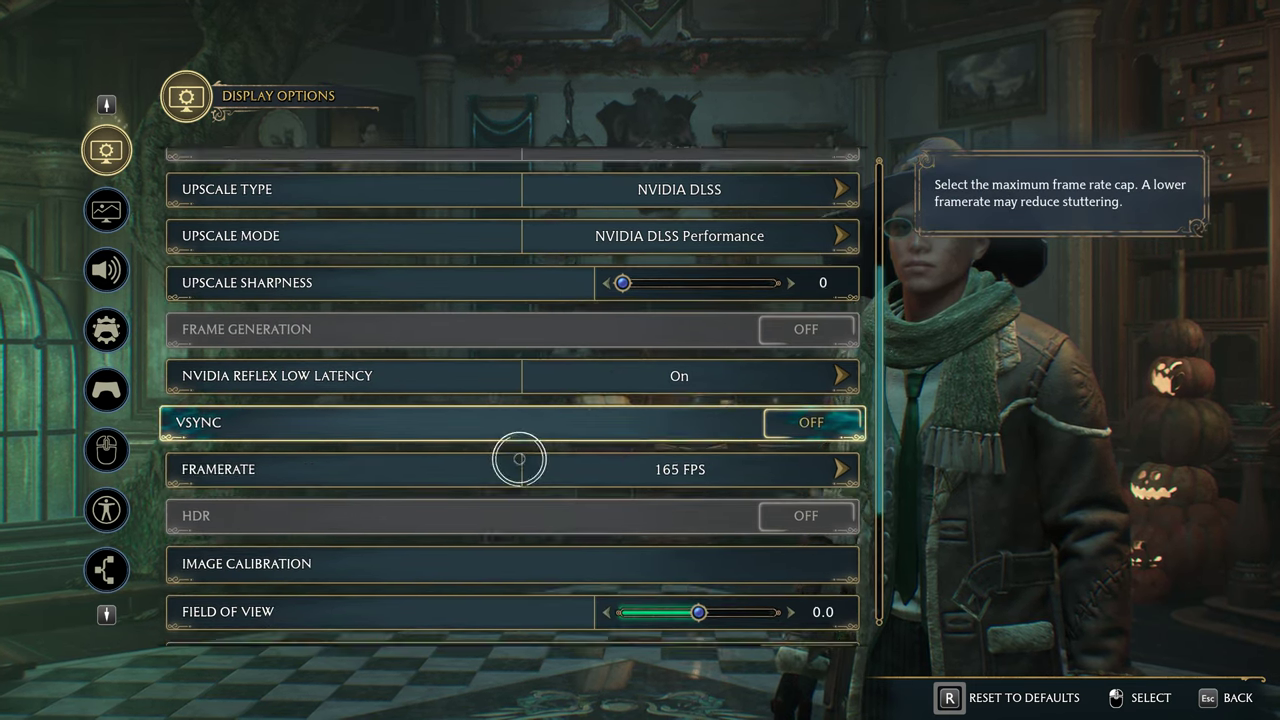
left_click(794, 400)
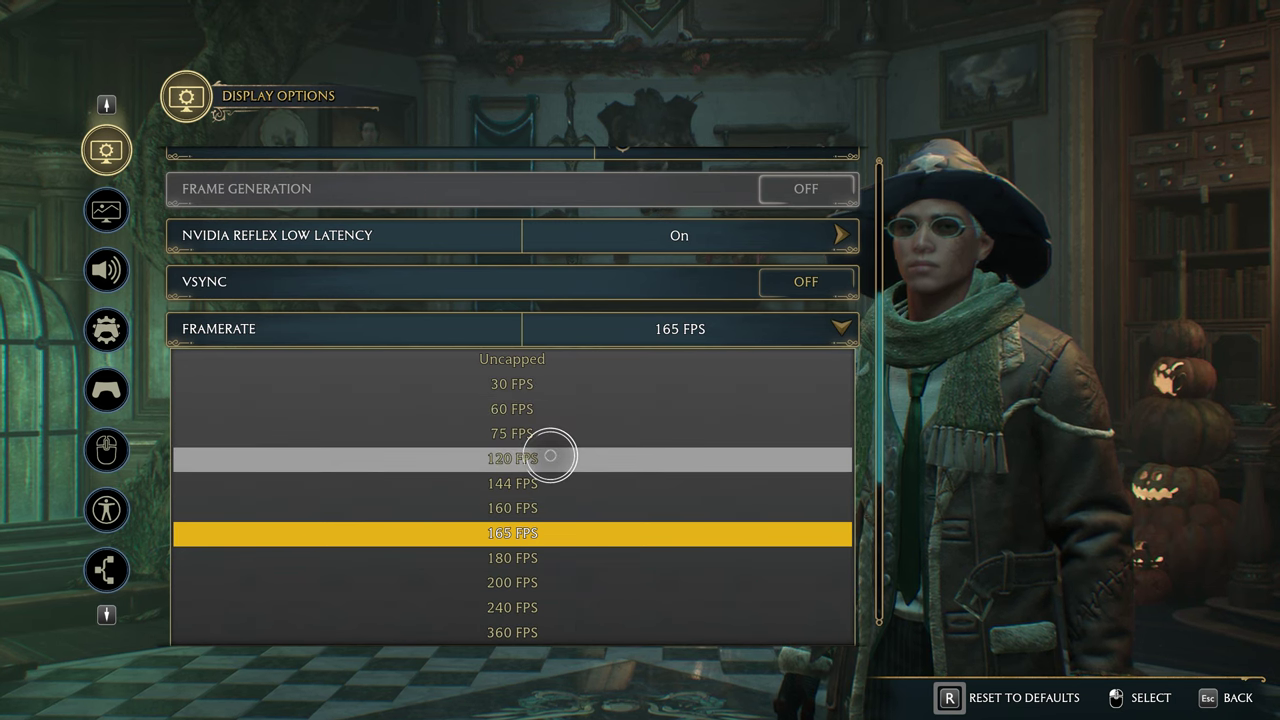
left_click(557, 455)
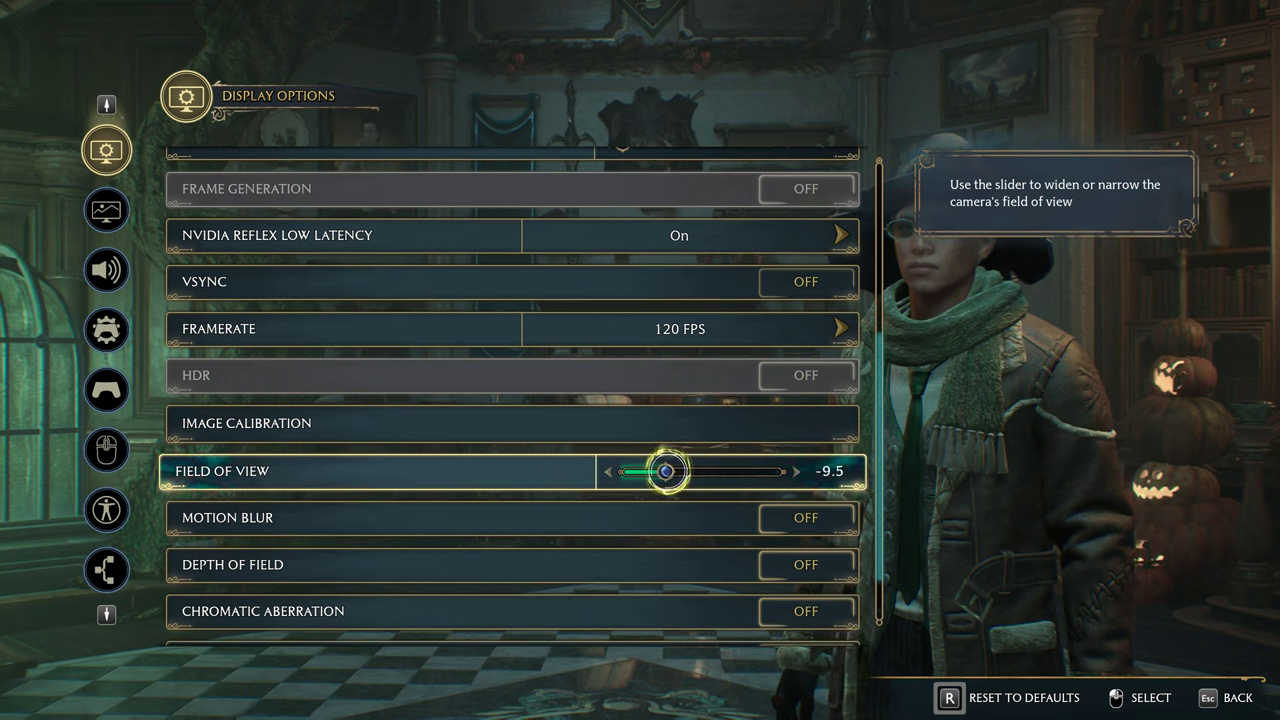
Try a Field of View of -10.0 and return it to 0.0.
left_click_drag(701, 471, 664, 471)
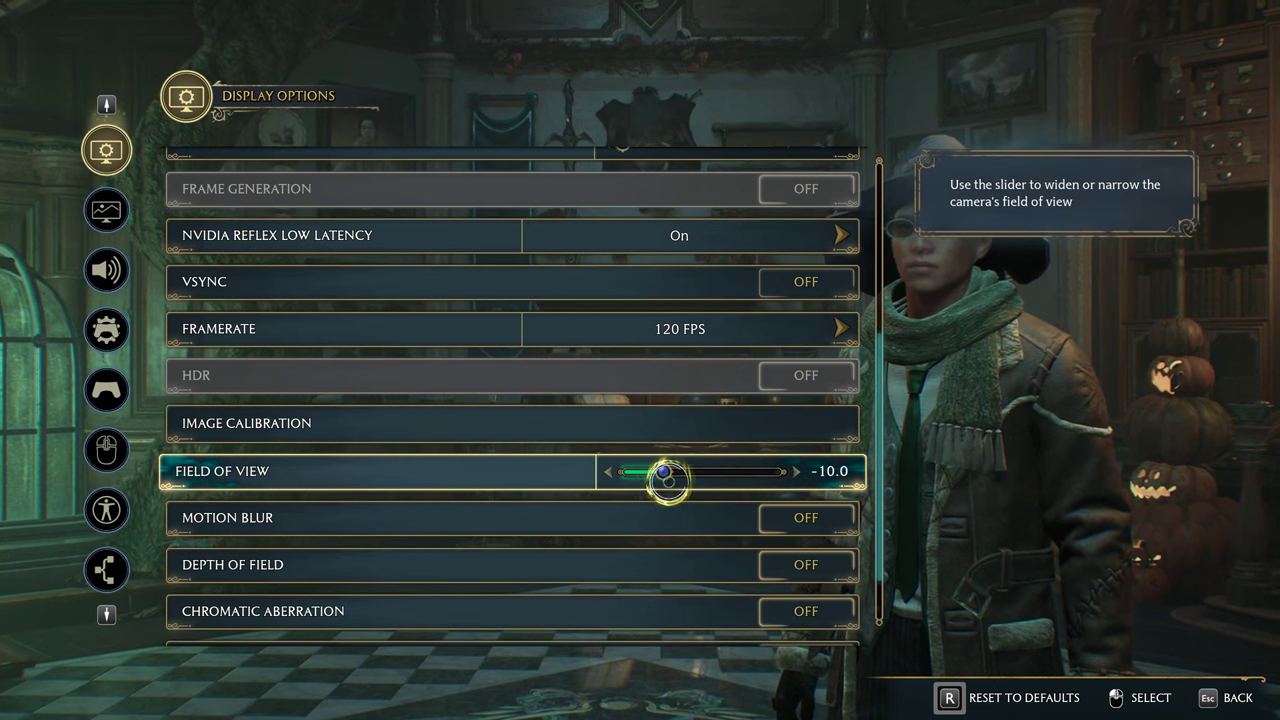
left_click_drag(669, 474, 661, 471)
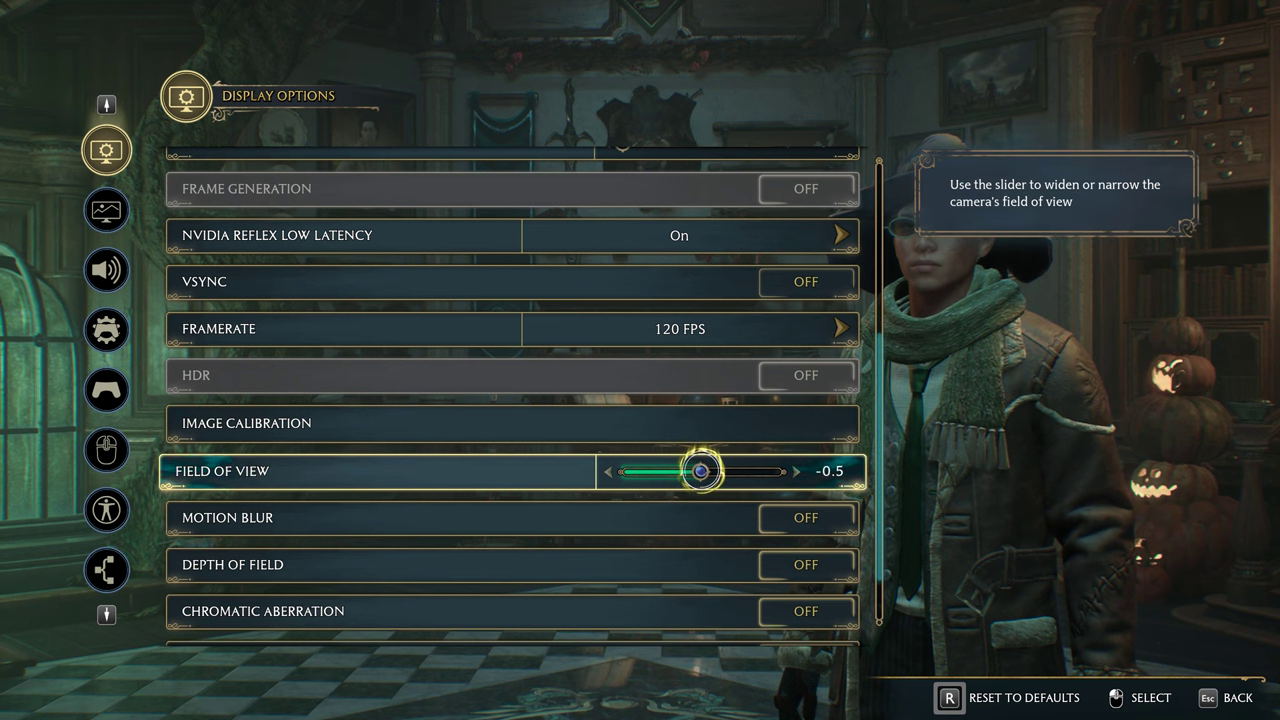
scroll(423, 531, "down", 2)
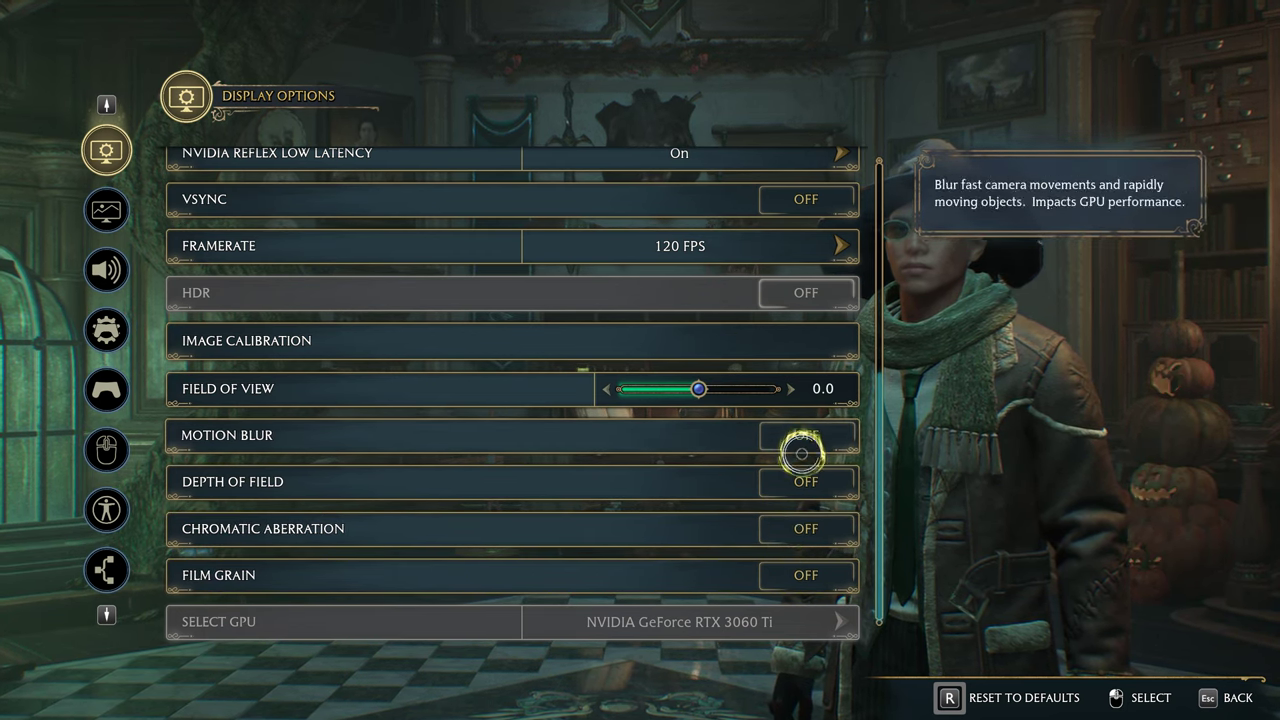
Open the graphics options and set Sky Quality to Medium.
left_click(111, 211)
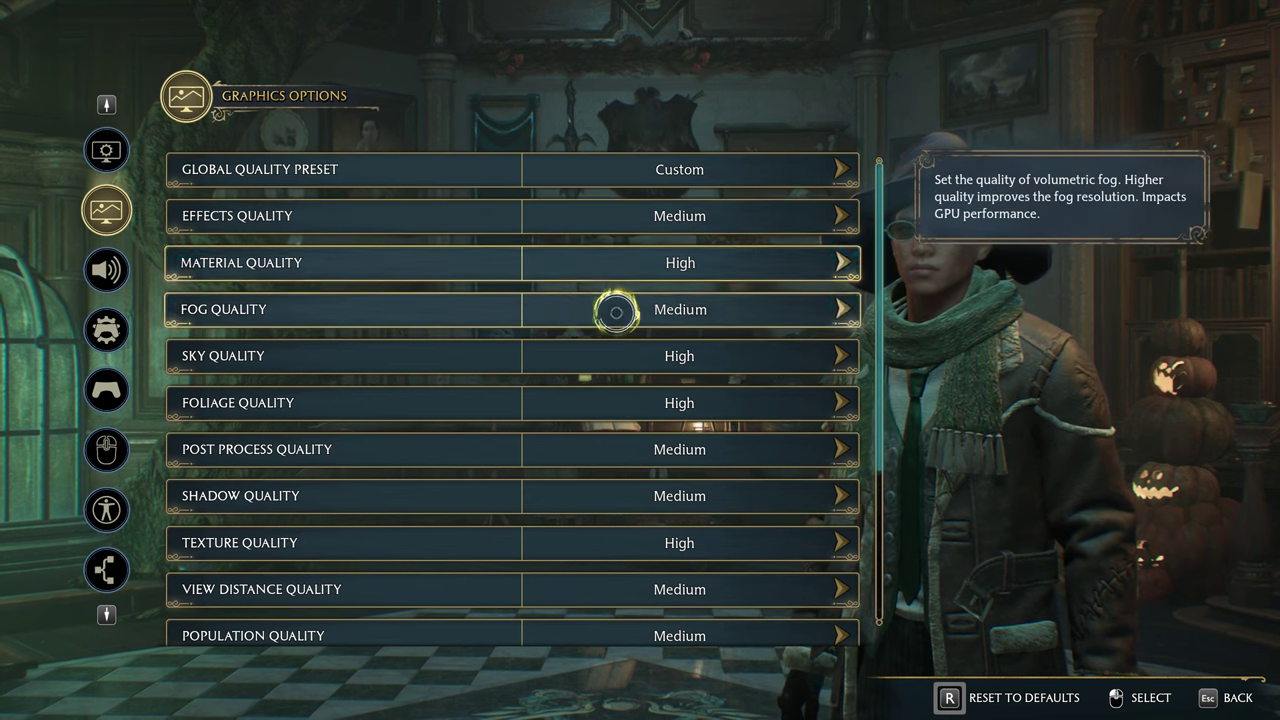
left_click(691, 355)
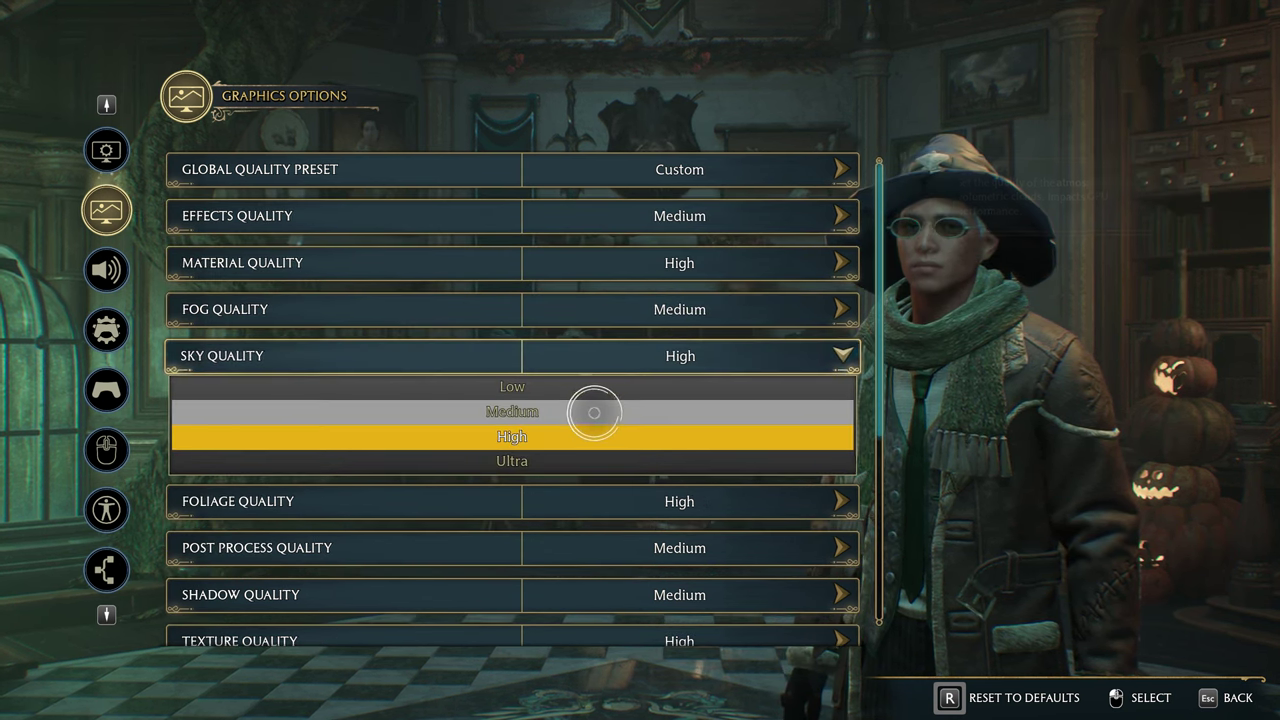
left_click(588, 410)
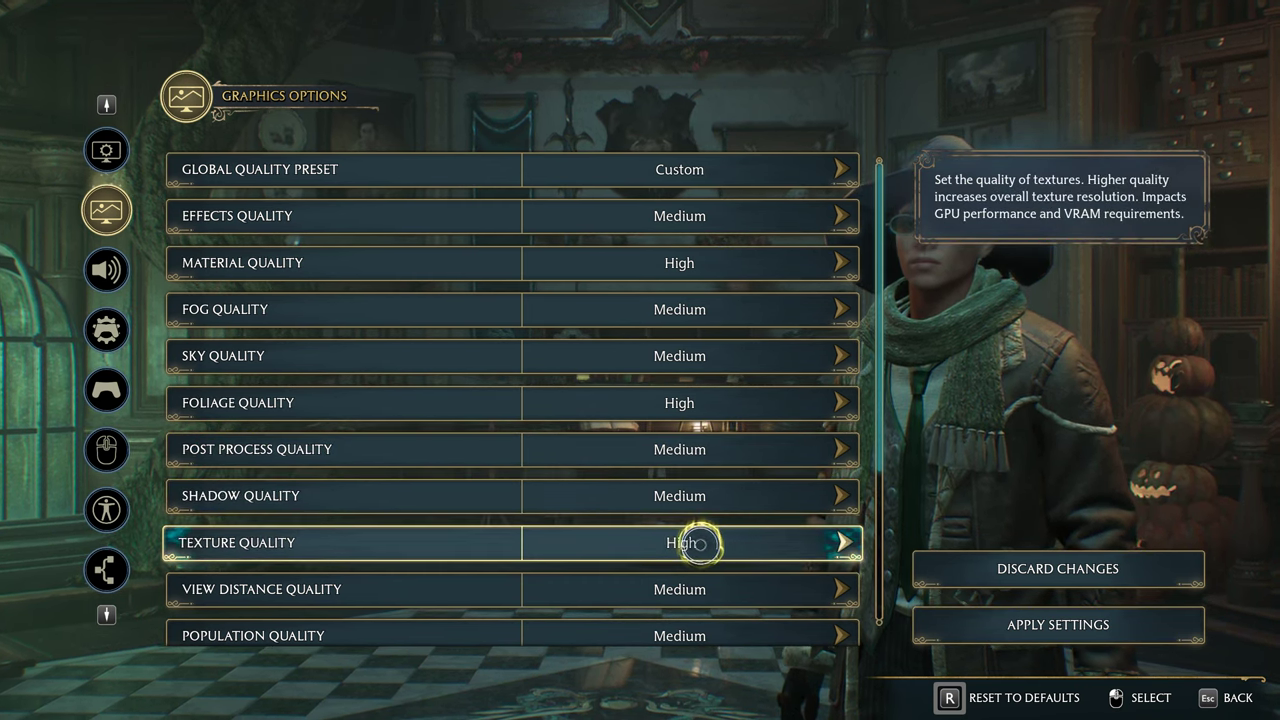
Examine the texture, view distance, population and ray tracing settings in the graphics options.
scroll(617, 549, "down", 1)
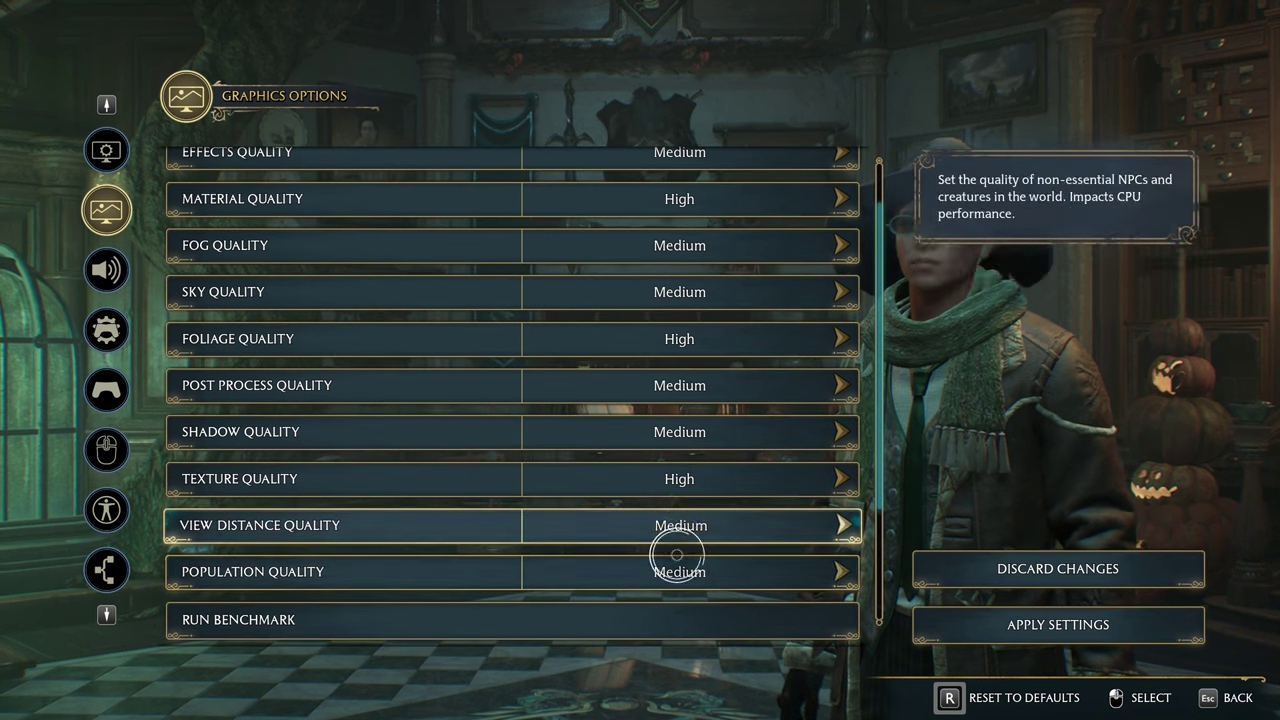
scroll(656, 535, "down", 4)
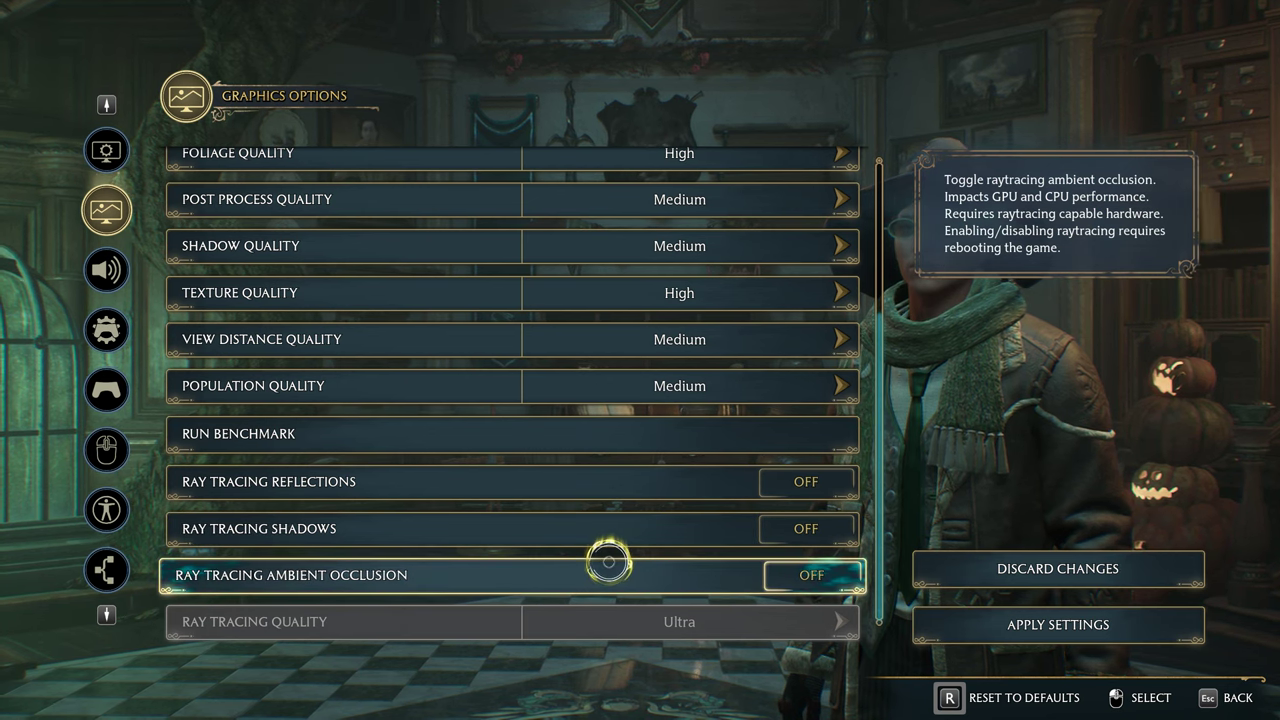
scroll(450, 535, "up", 5)
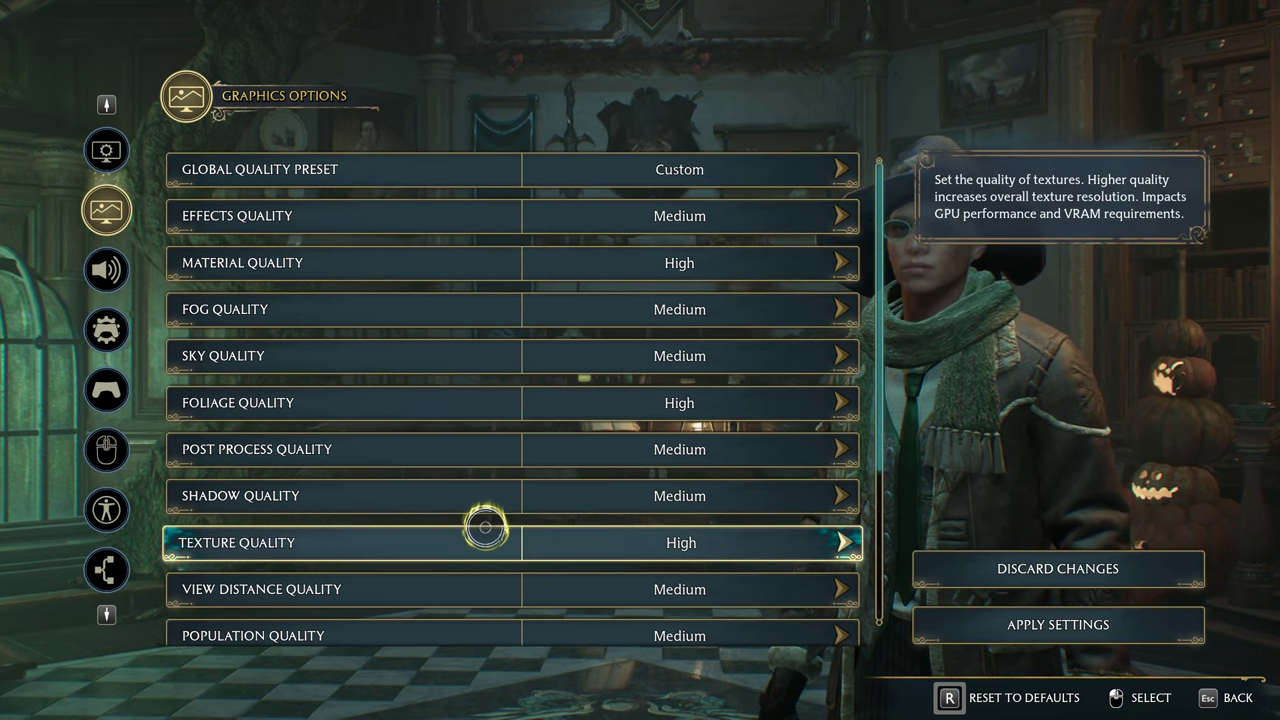
scroll(485, 527, "down", 5)
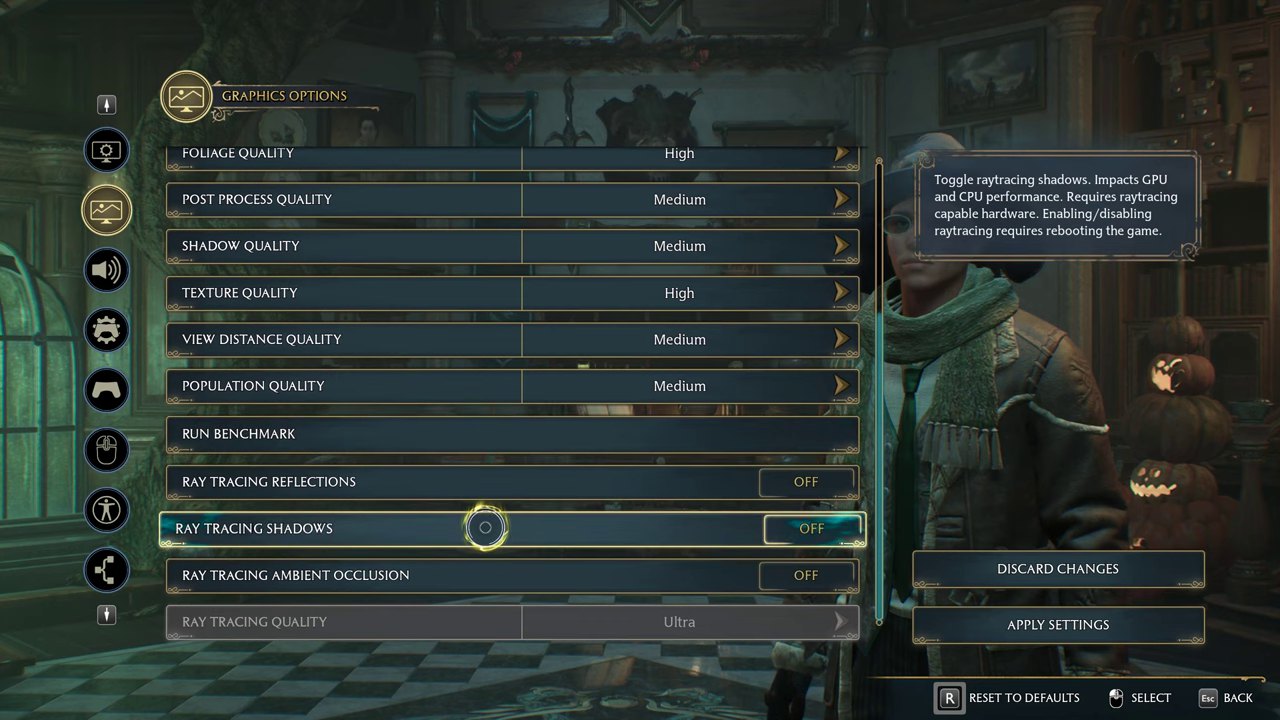